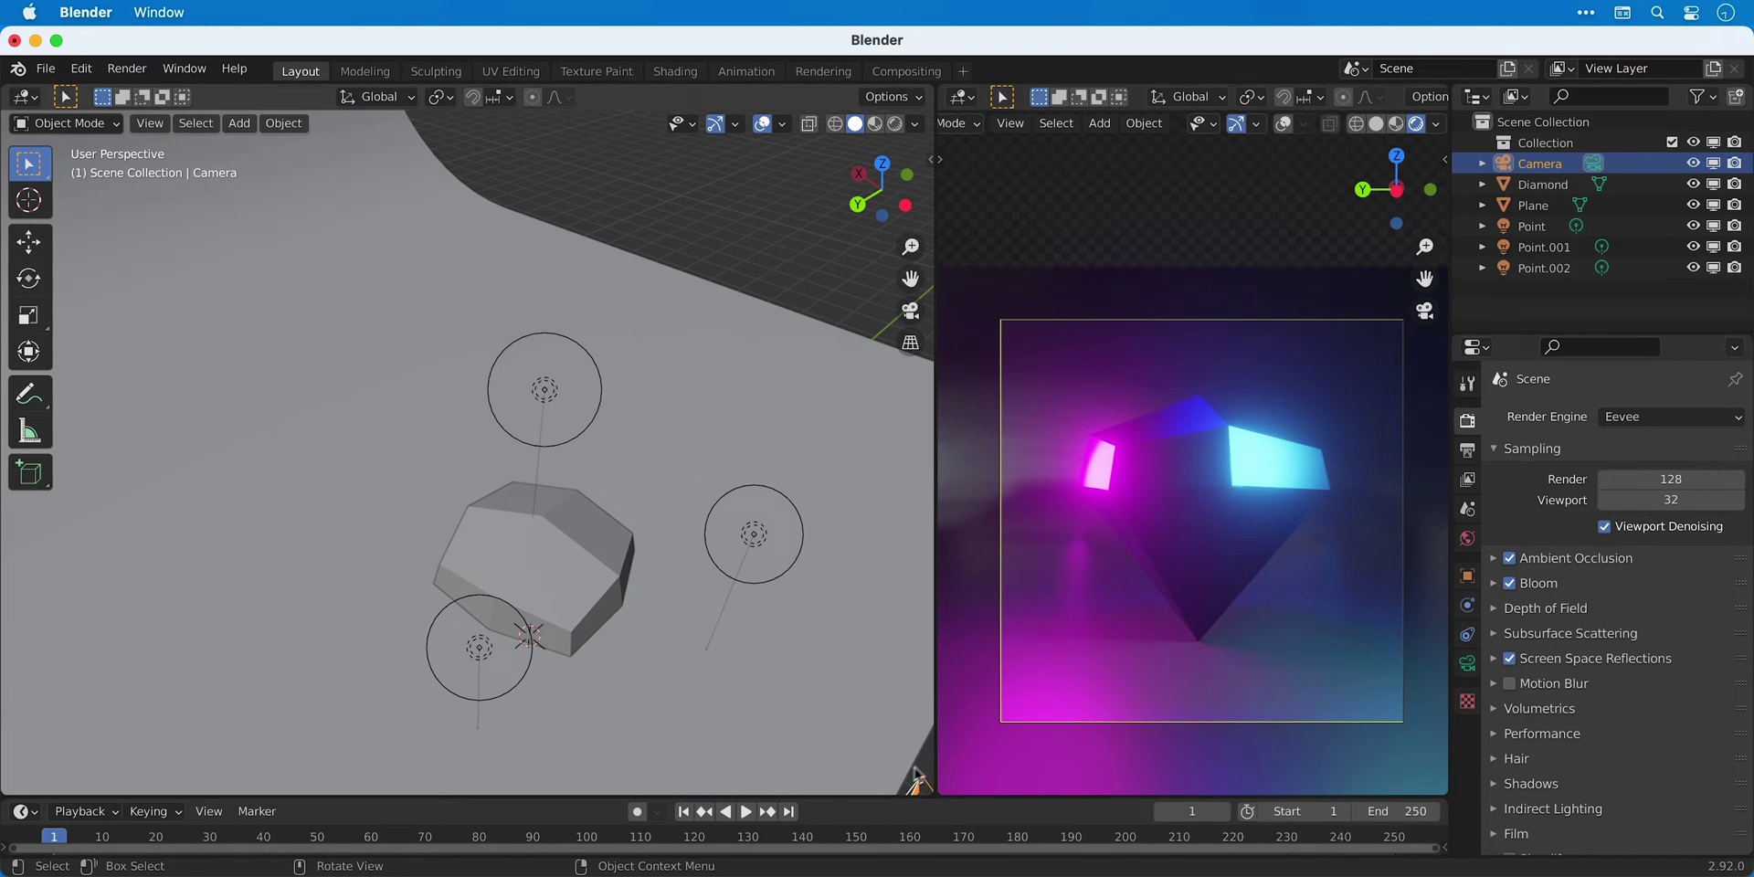
- Drag the border between the 3D viewports and the Timeline upward to make the timeline taller
{"action": "left_click_drag", "start_coordinate": [849, 794], "coordinate": [846, 697]}
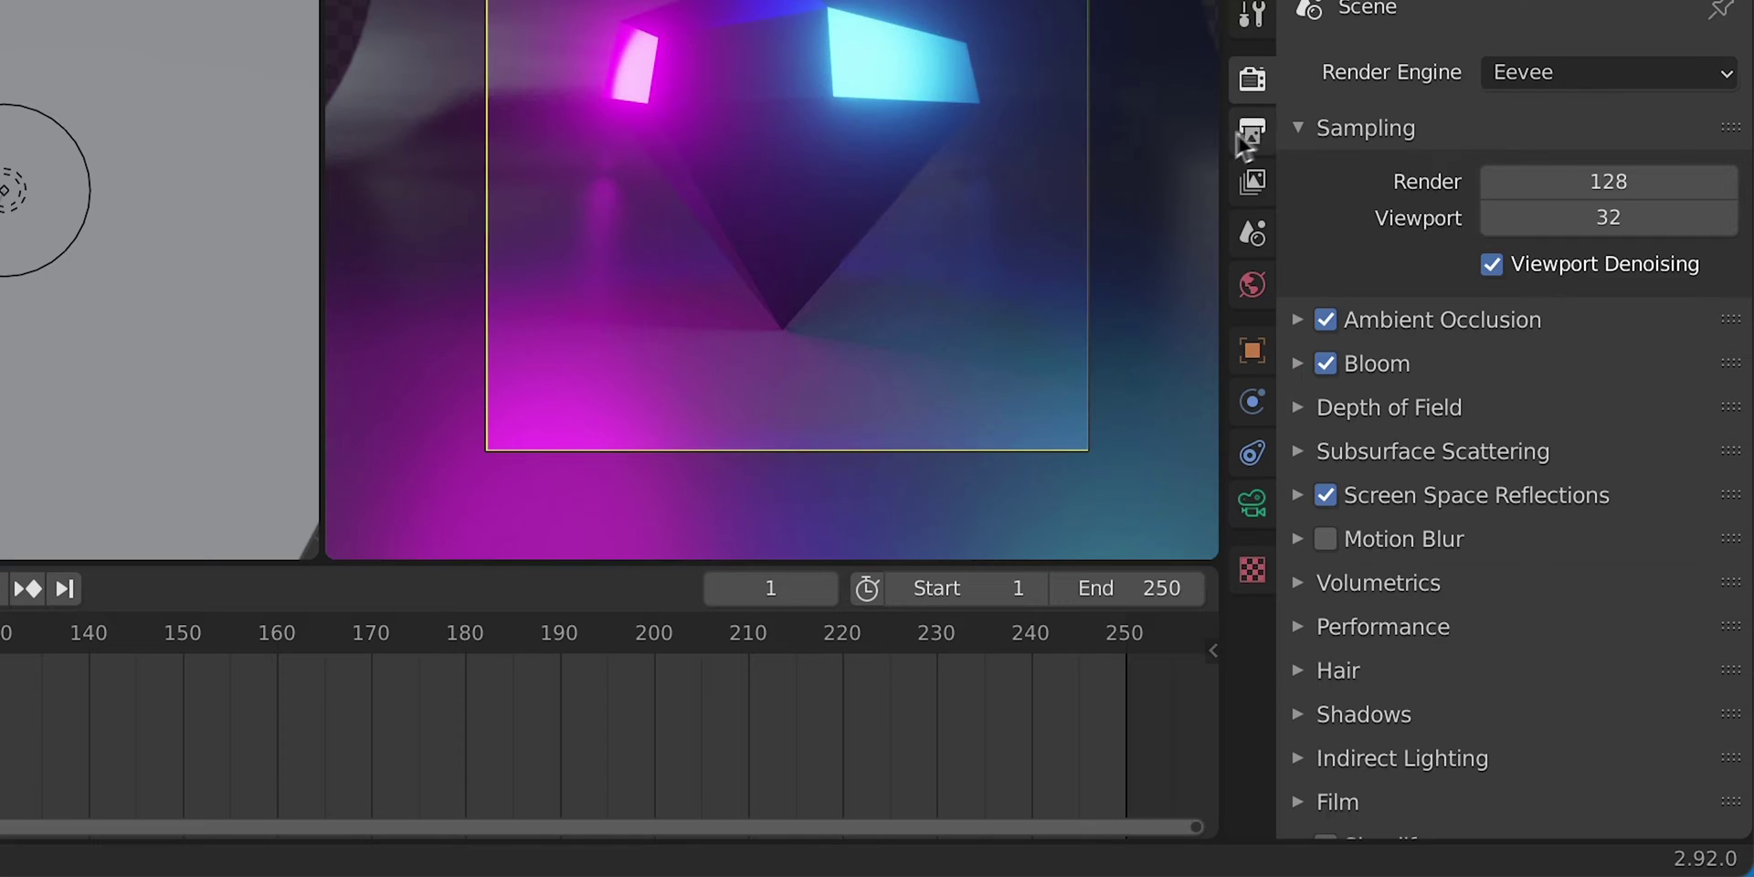
- In Output Properties, set the end frame to 90 and the frame rate to 30 fps
{"action": "left_click", "coordinate": [1252, 134]}
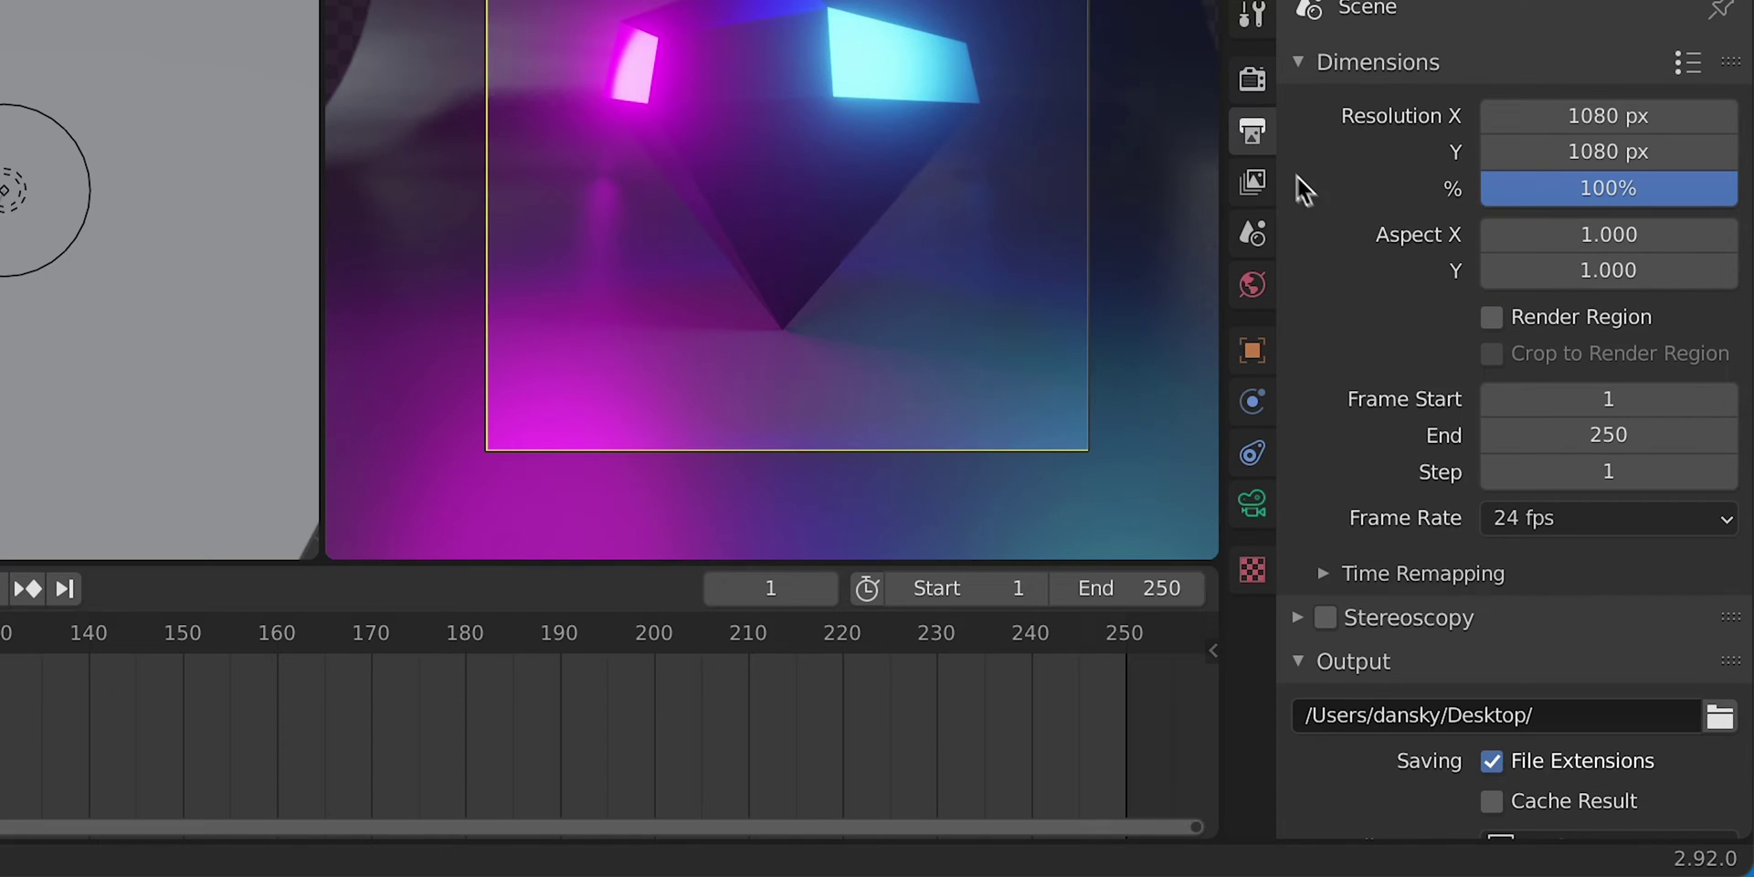
{"action": "left_click", "coordinate": [1668, 436]}
{"action": "type", "text": "9"}
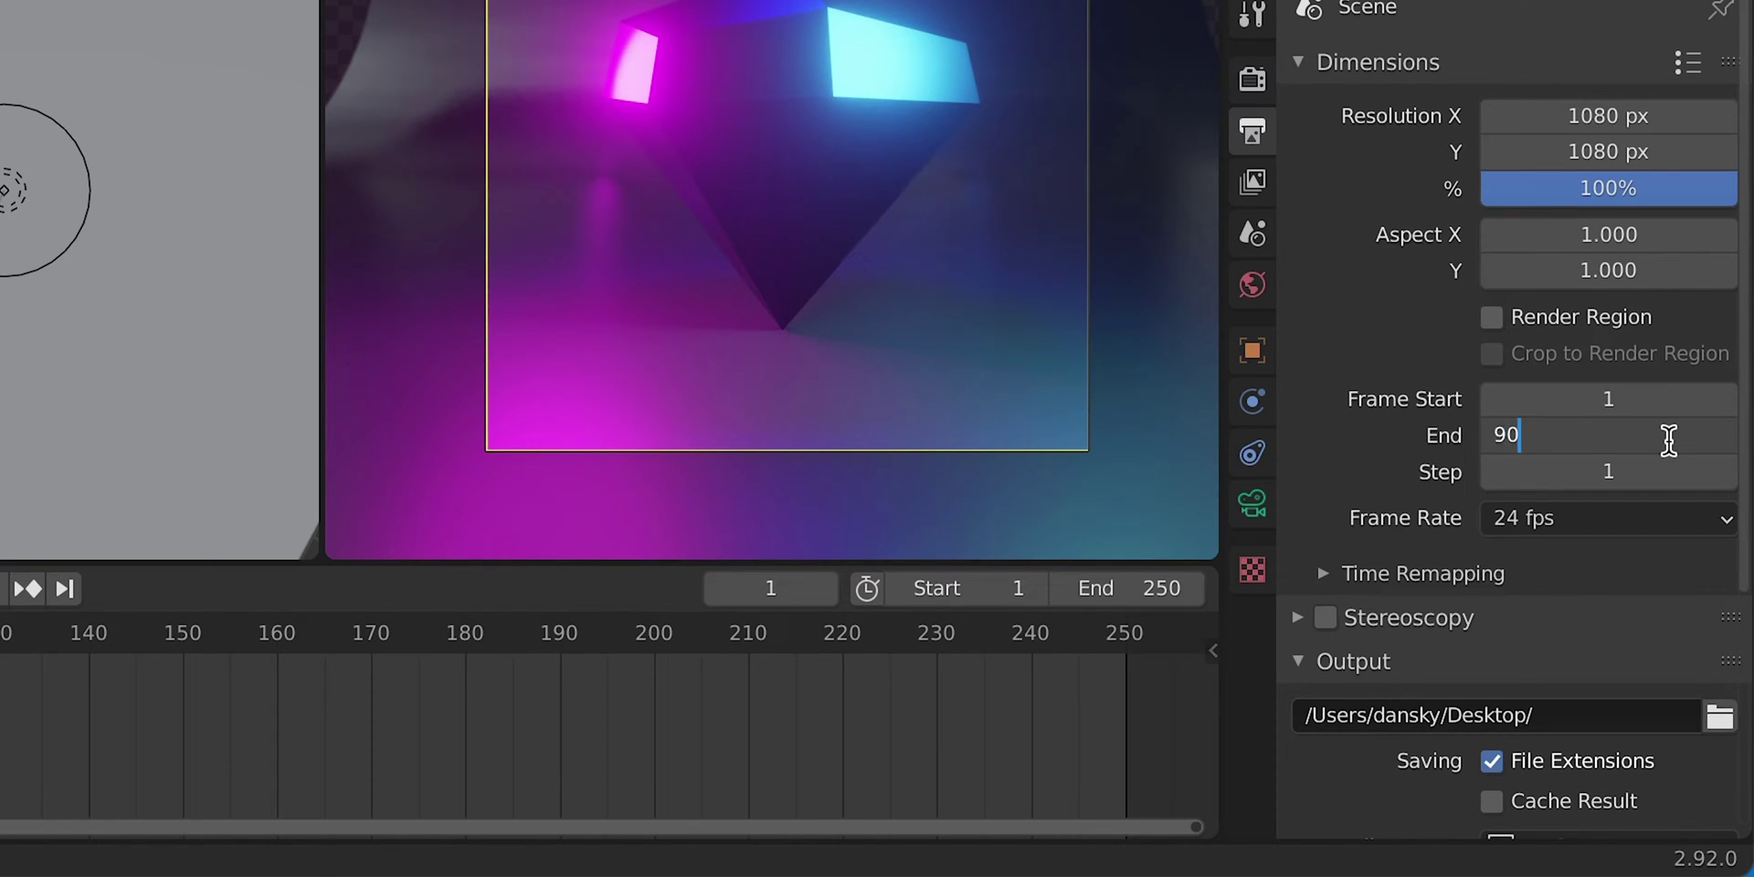
{"action": "type", "text": "0"}
{"action": "key", "text": "Return"}
{"action": "left_click", "coordinate": [1636, 519]}
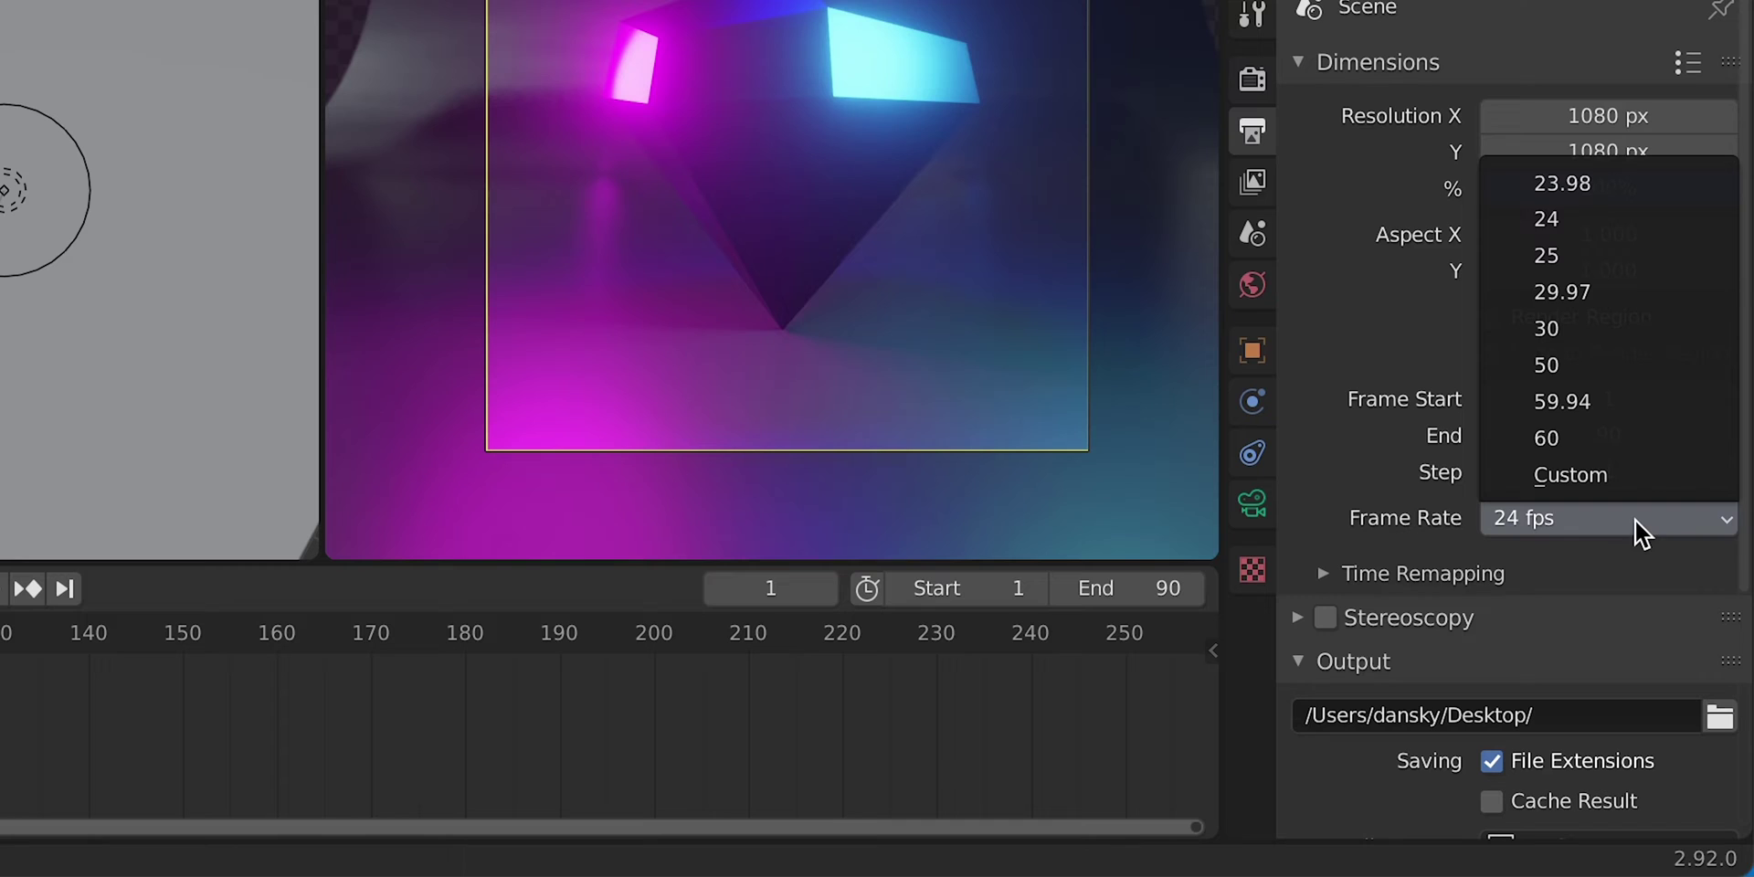
{"action": "left_click", "coordinate": [1635, 336]}
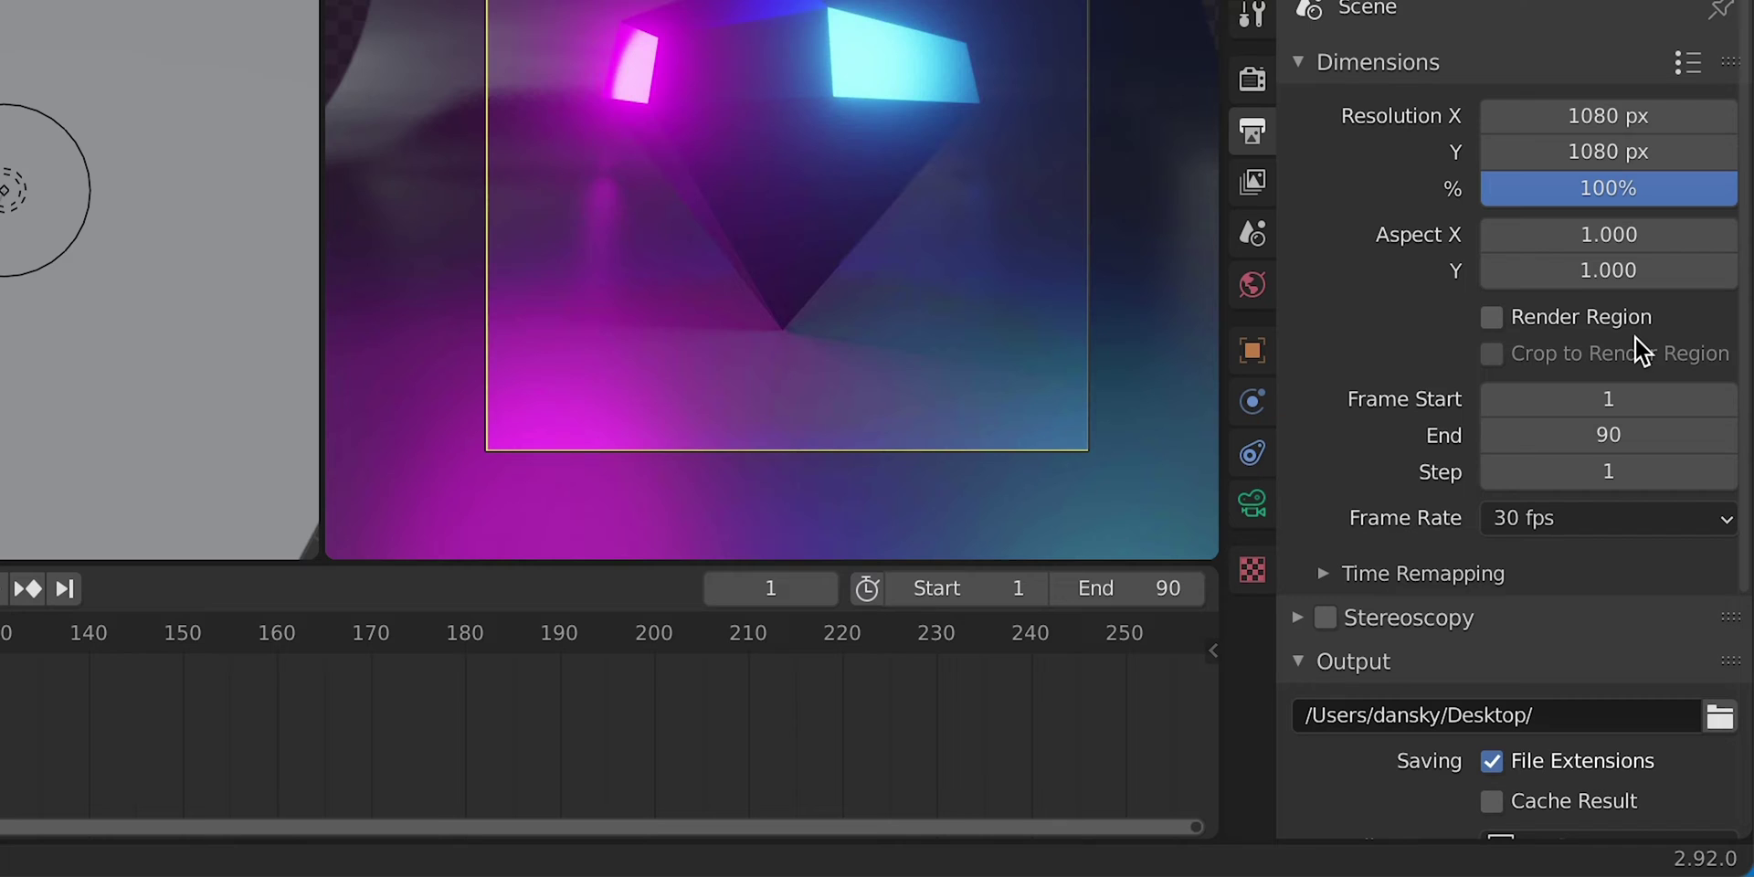
- Set the output to FFmpeg Video in a Quicktime container with High Quality and H.264 codec
{"action": "scroll", "coordinate": [1412, 635], "scroll_direction": "down", "scroll_amount": 5}
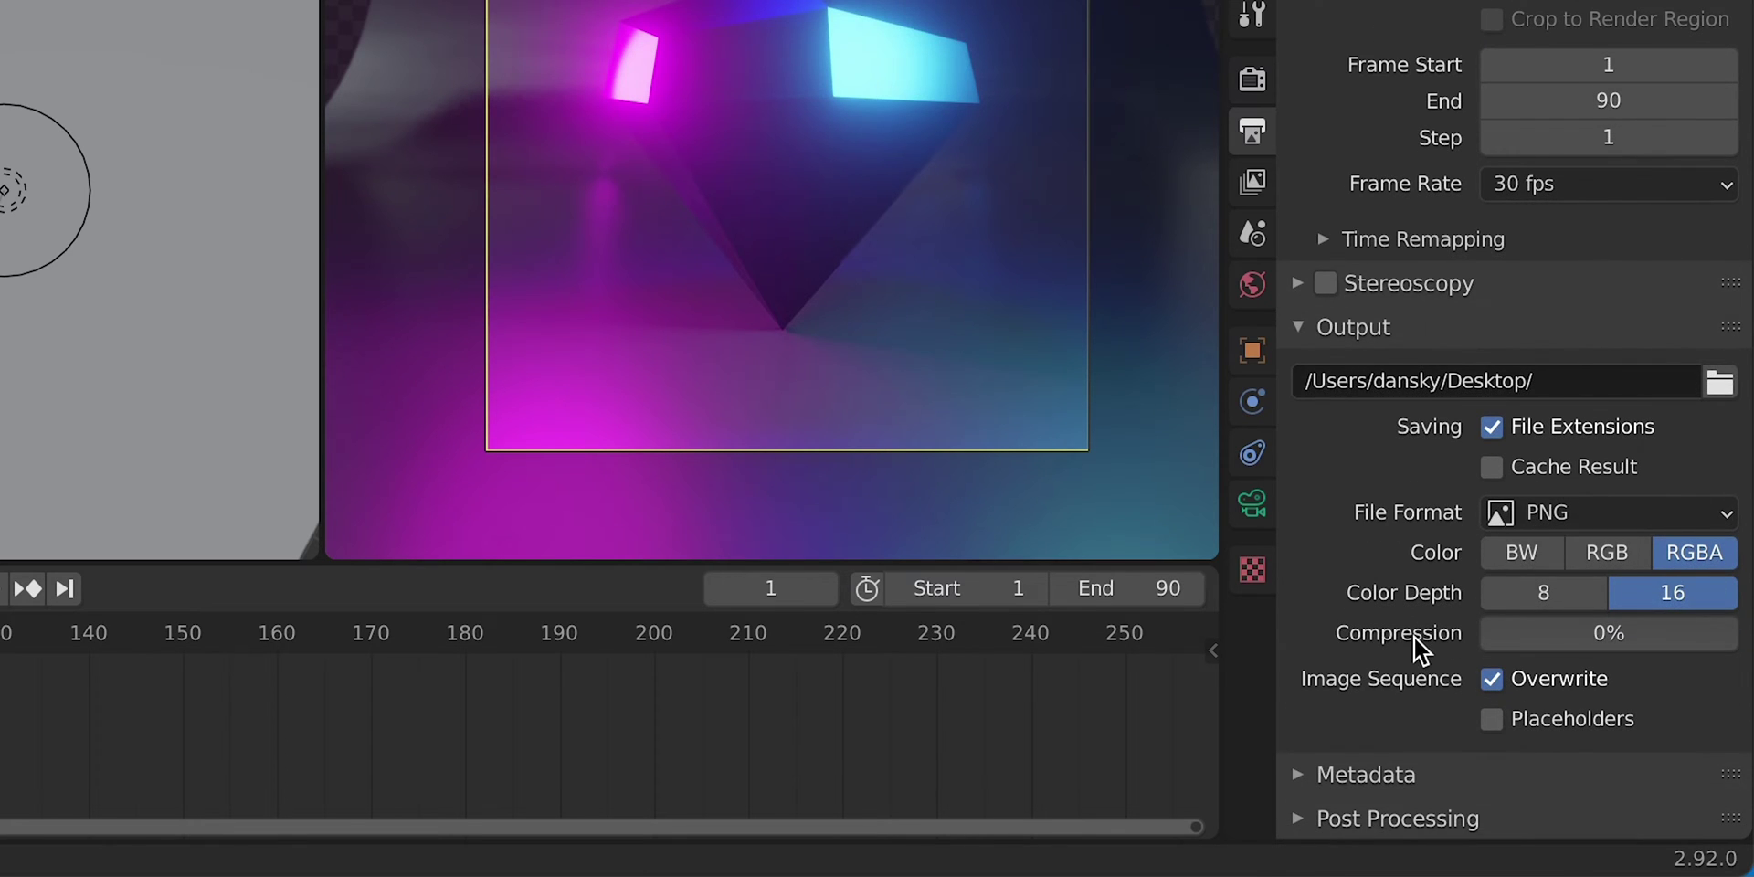
{"action": "left_click", "coordinate": [1586, 510]}
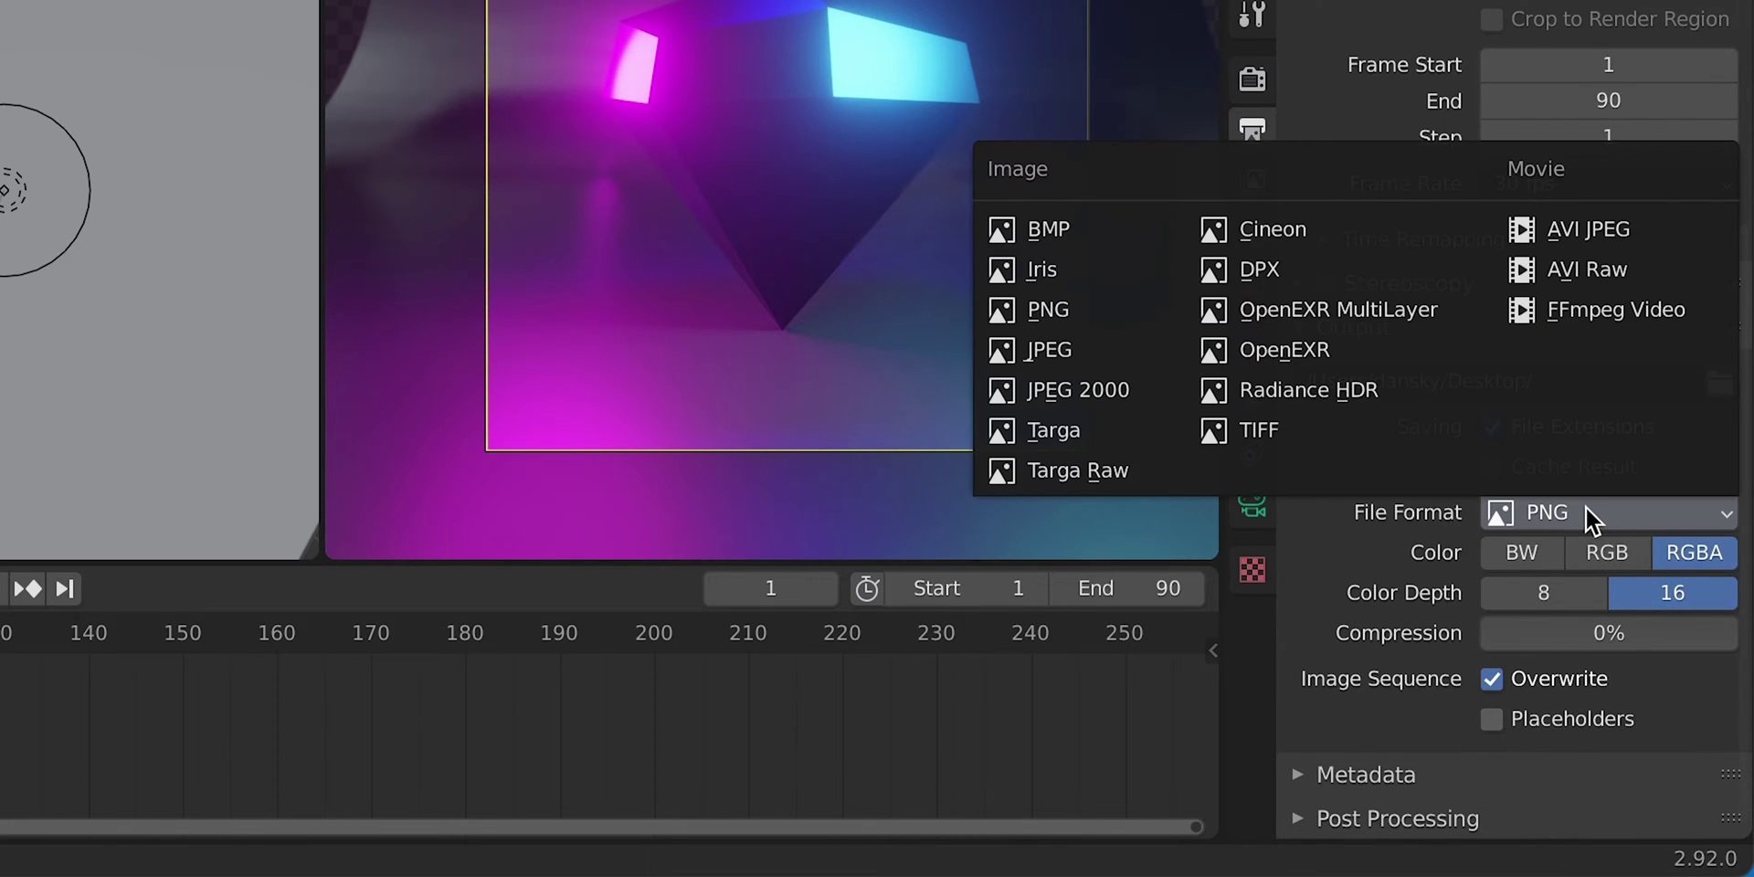
{"action": "left_click", "coordinate": [1588, 316]}
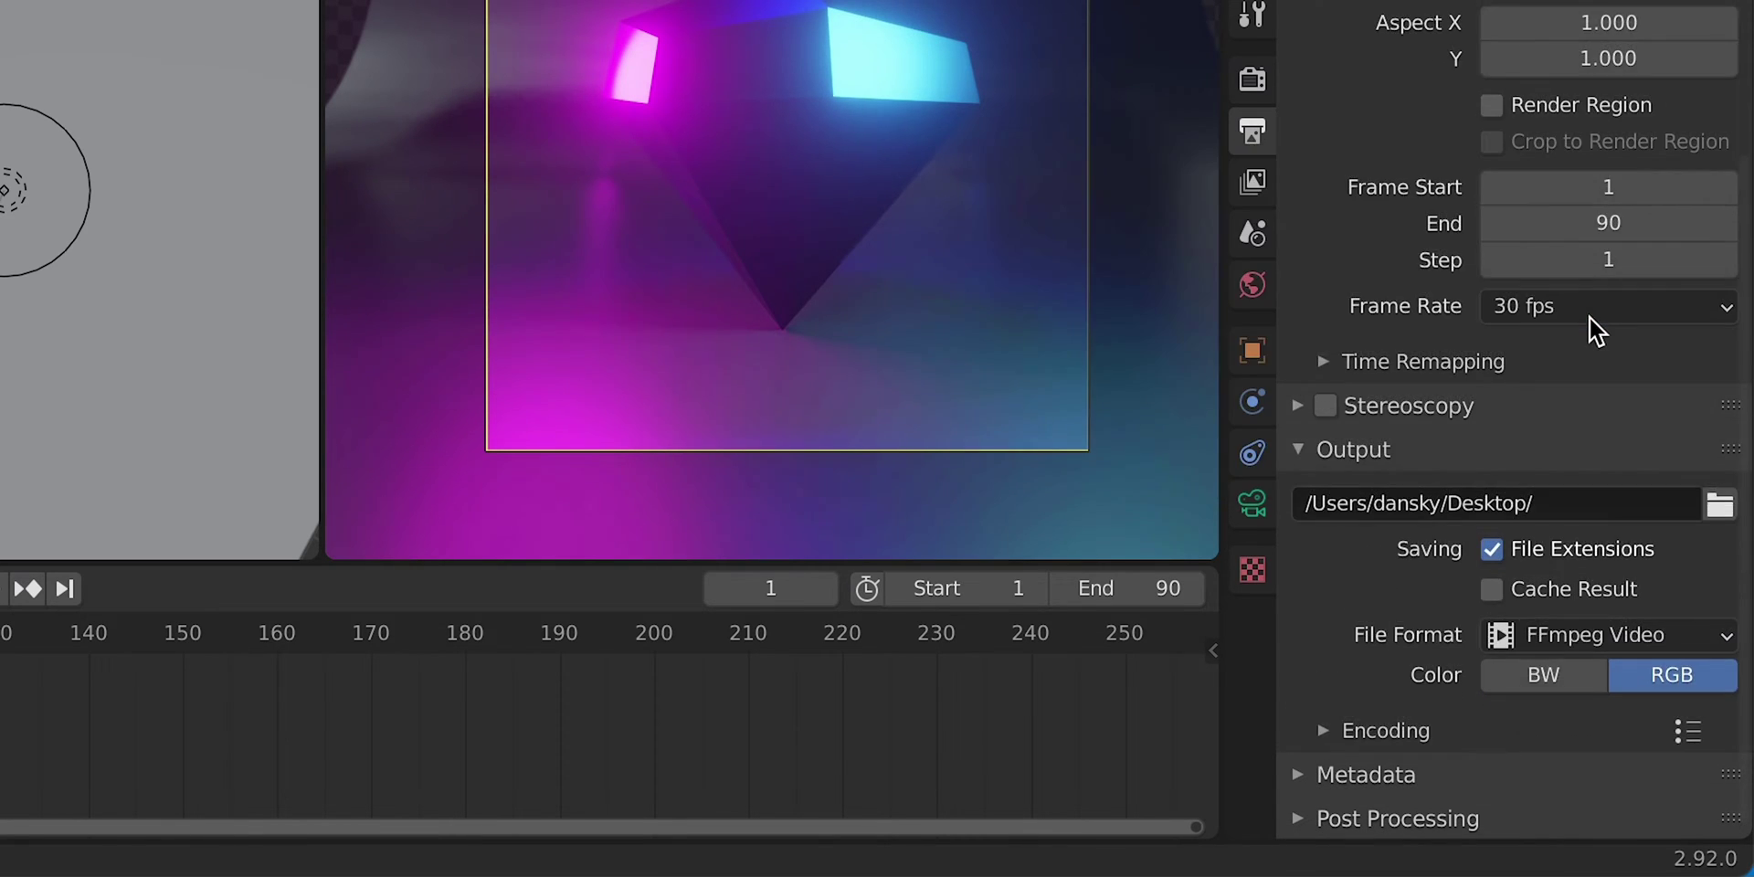
{"action": "left_click", "coordinate": [1324, 732]}
{"action": "scroll", "coordinate": [1323, 732], "scroll_direction": "down", "scroll_amount": 5}
{"action": "left_click", "coordinate": [1579, 436]}
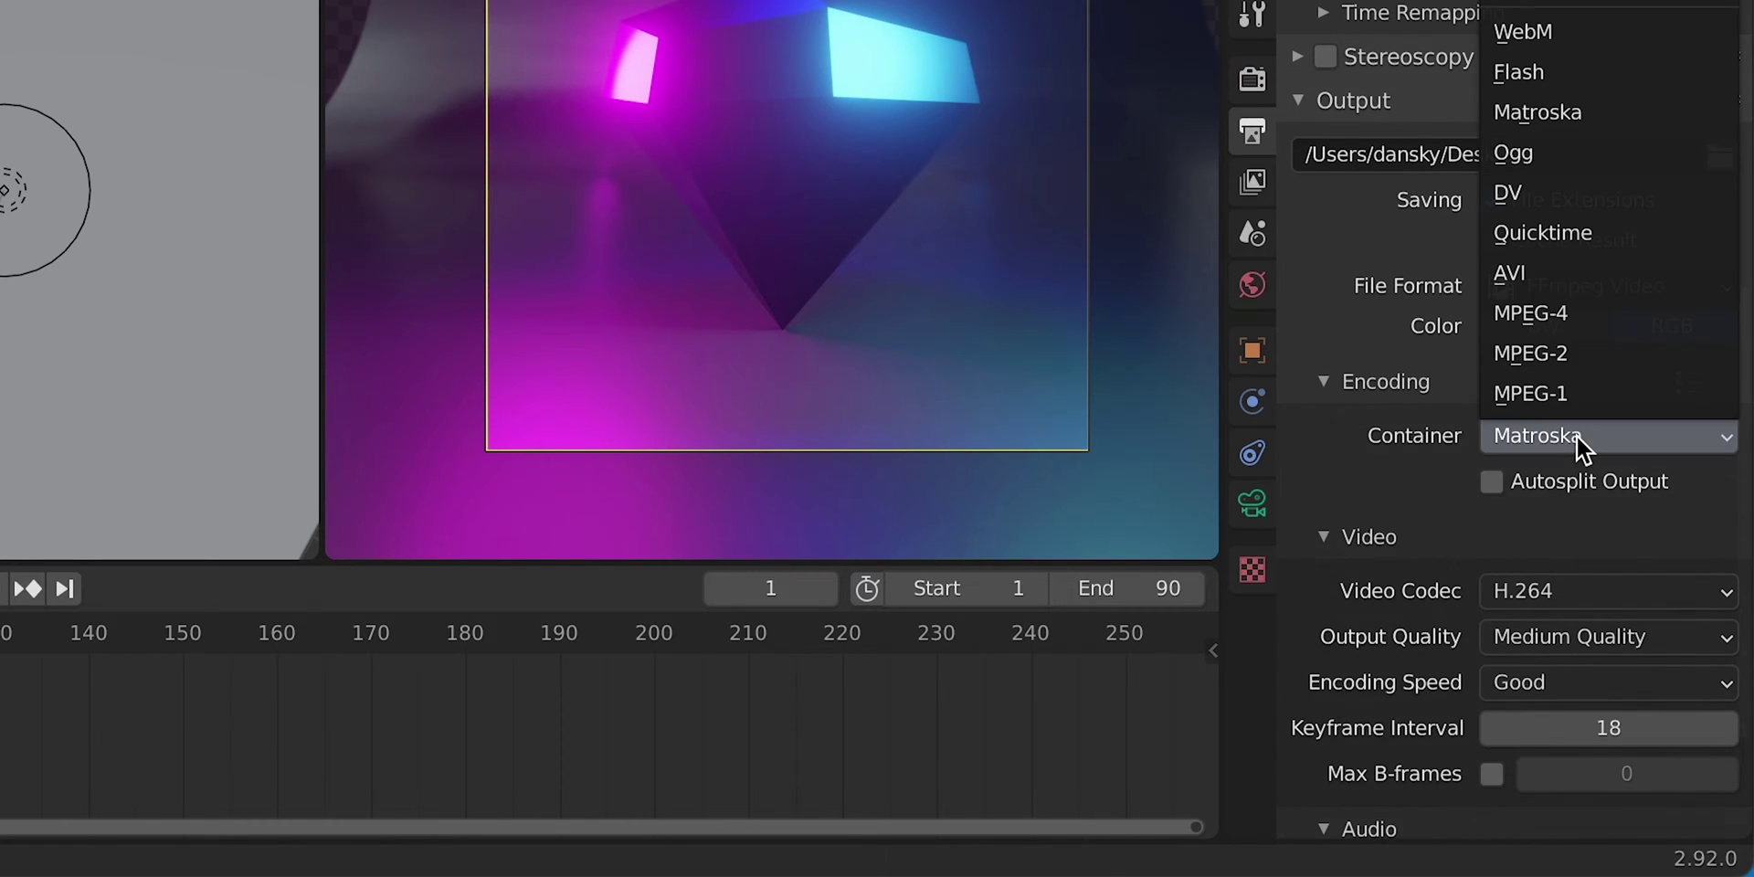
{"action": "left_click", "coordinate": [1589, 243]}
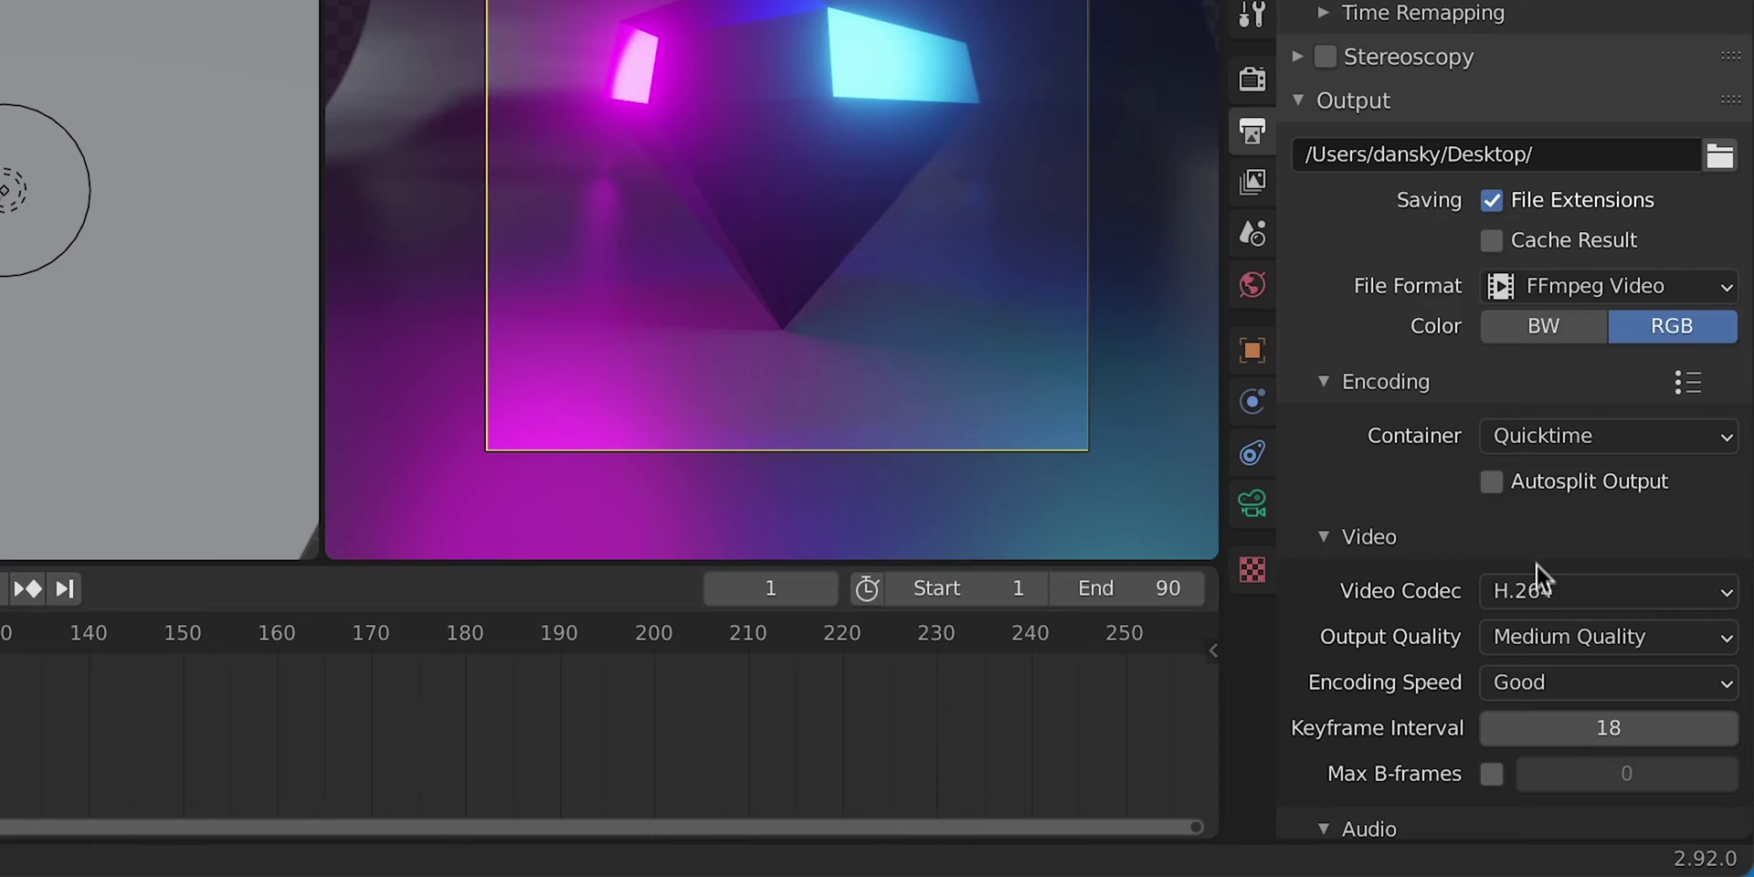
{"action": "left_click", "coordinate": [1536, 632]}
{"action": "left_click", "coordinate": [1533, 484]}
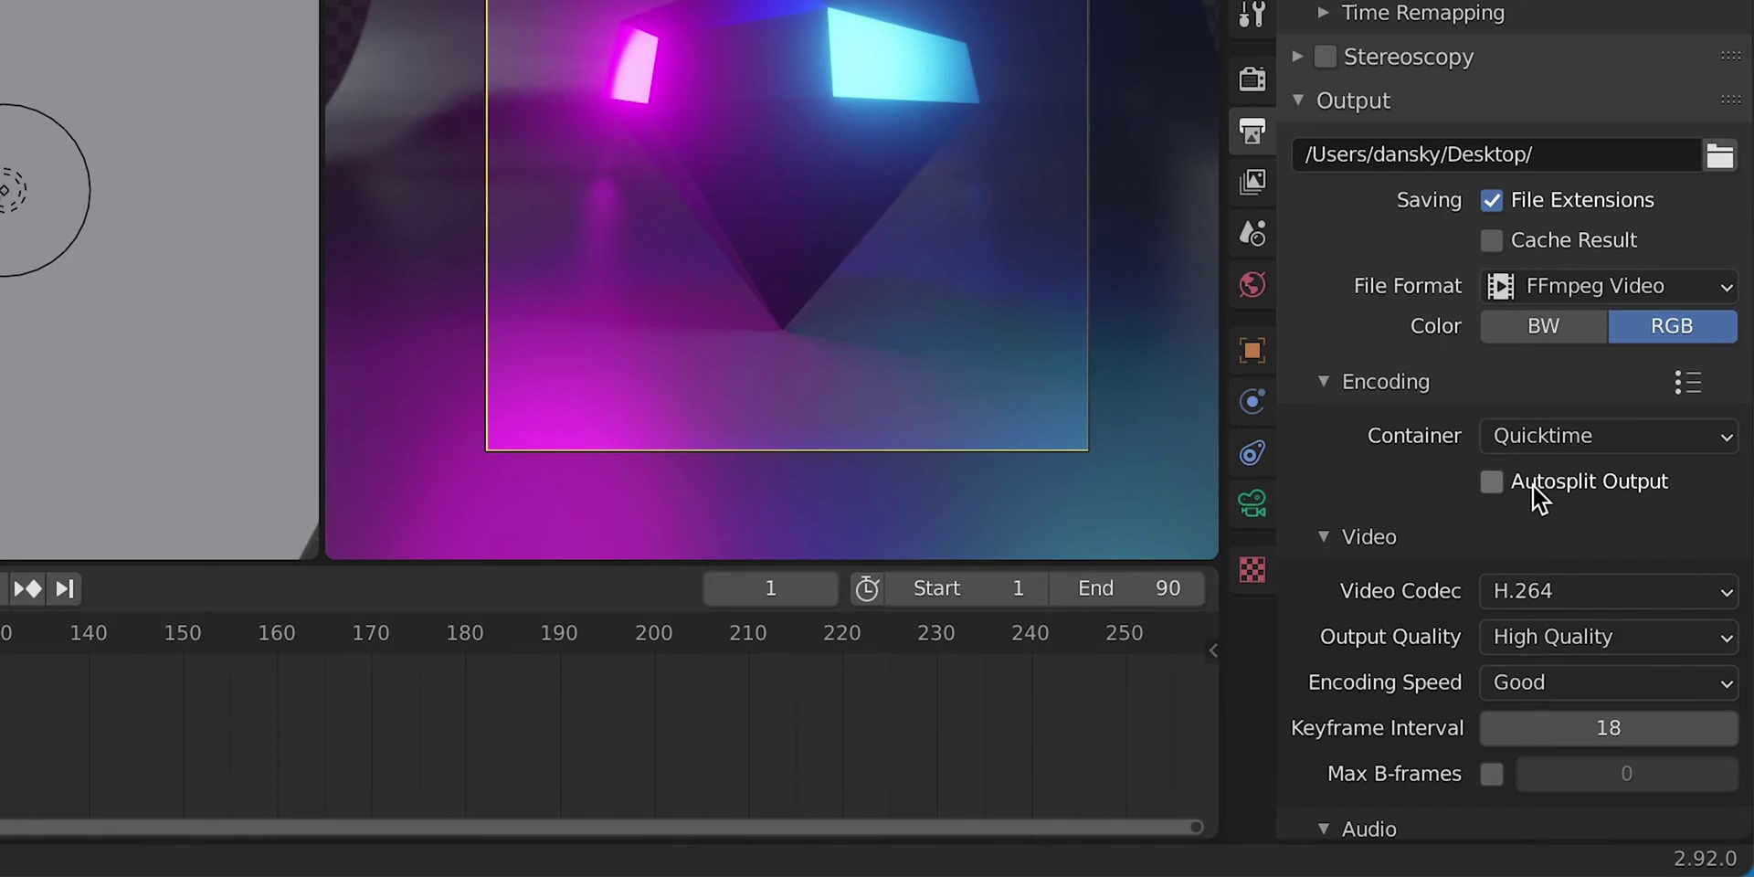
{"action": "left_click", "coordinate": [1572, 583]}
{"action": "left_click", "coordinate": [1571, 583]}
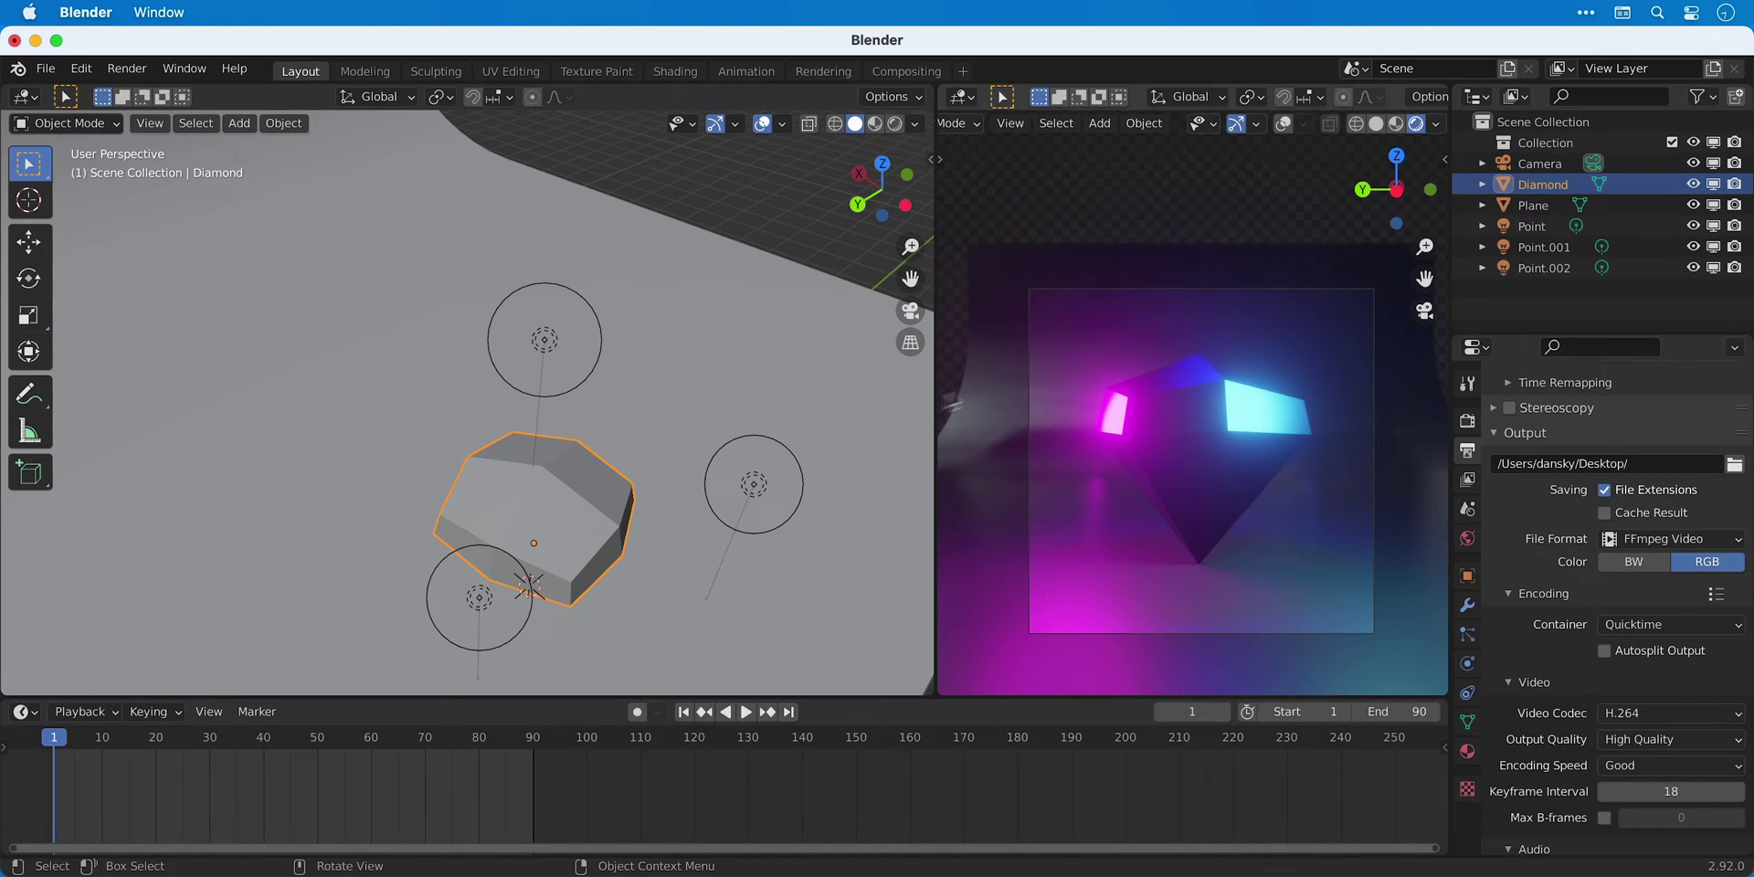
- In the sidebar's Item tab, set the diamond's Z rotation to 0°
{"action": "key", "text": "n"}
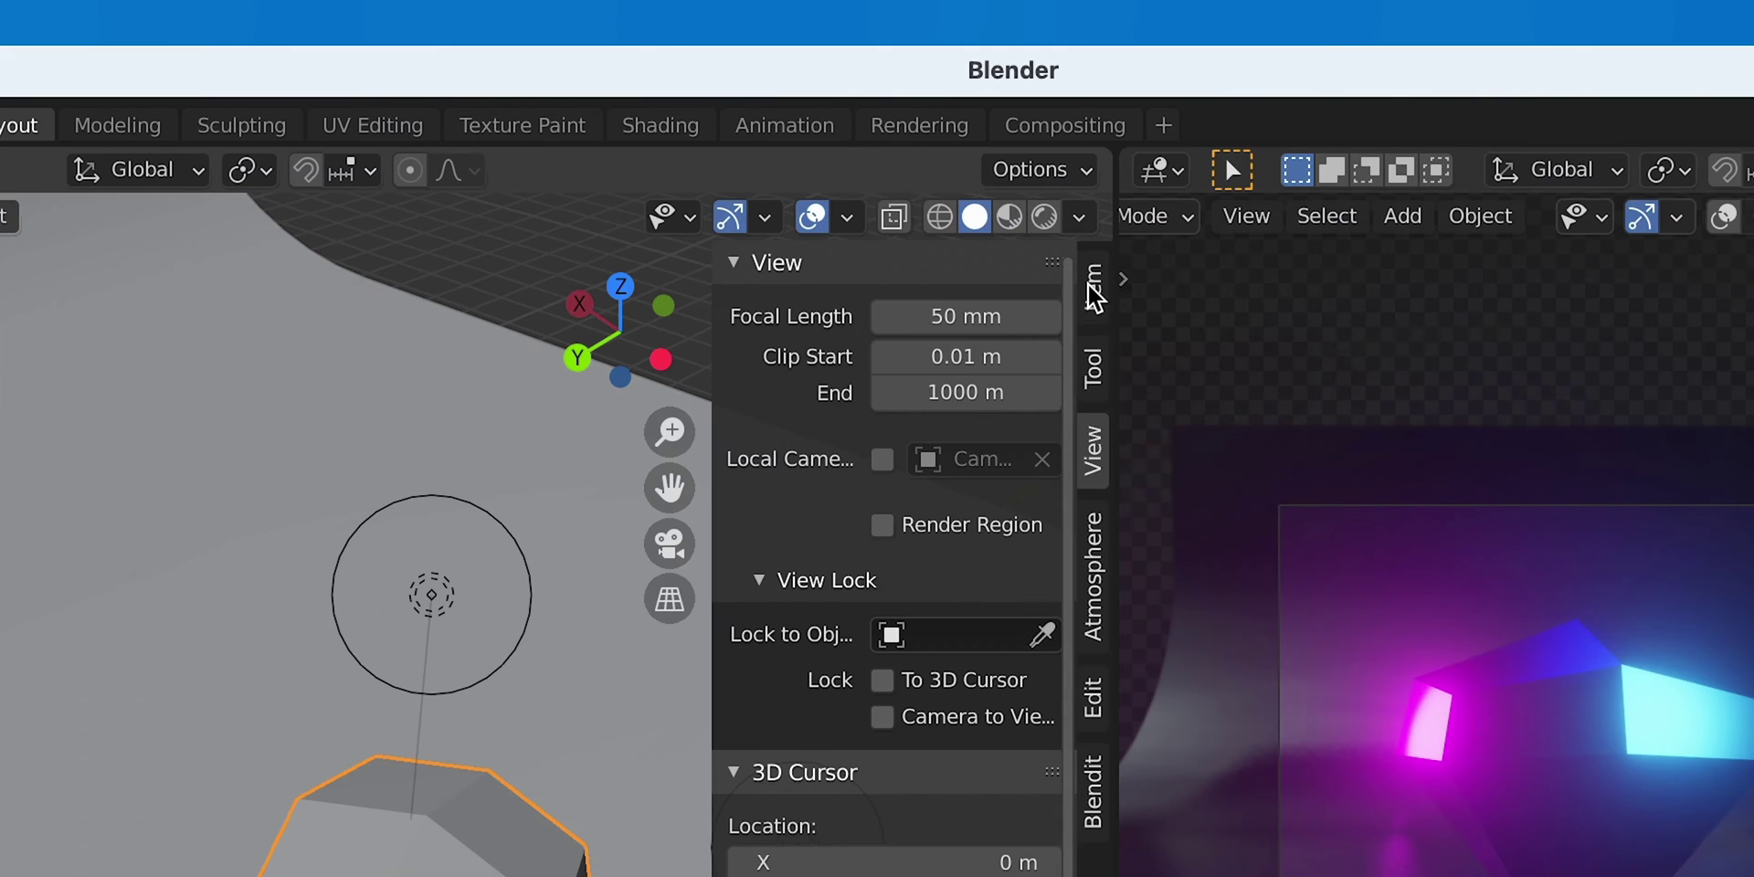
{"action": "left_click", "coordinate": [1093, 286]}
{"action": "left_click_drag", "start_coordinate": [854, 575], "coordinate": [924, 574]}
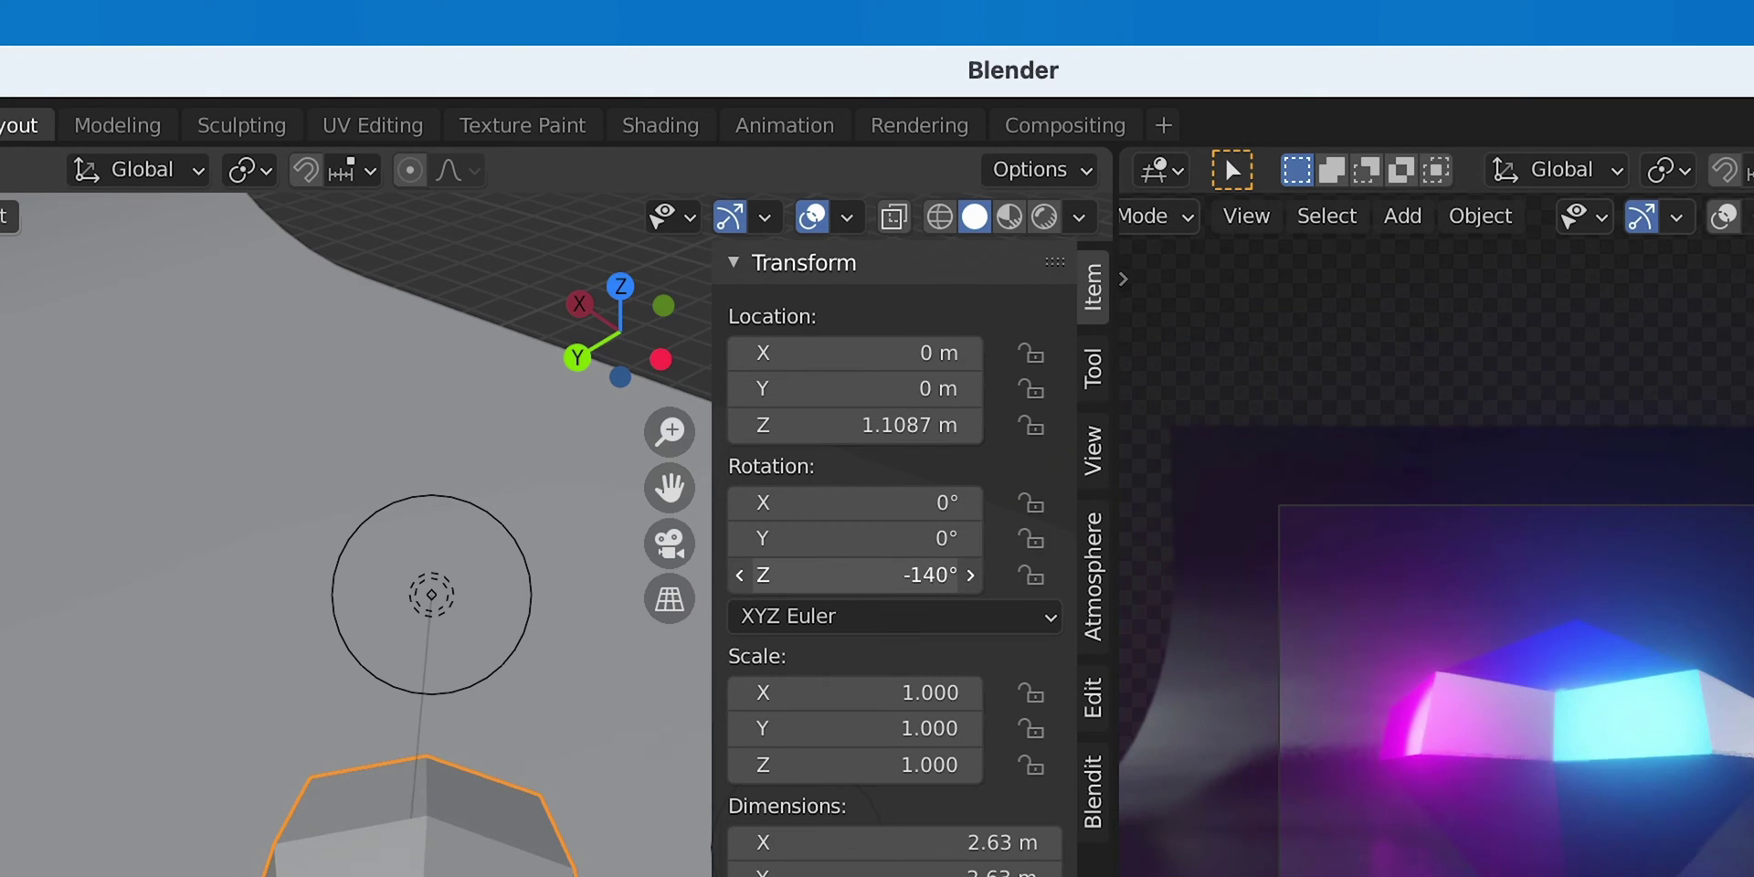
{"action": "left_click", "coordinate": [924, 575]}
{"action": "type", "text": "0"}
{"action": "key", "text": "Return"}
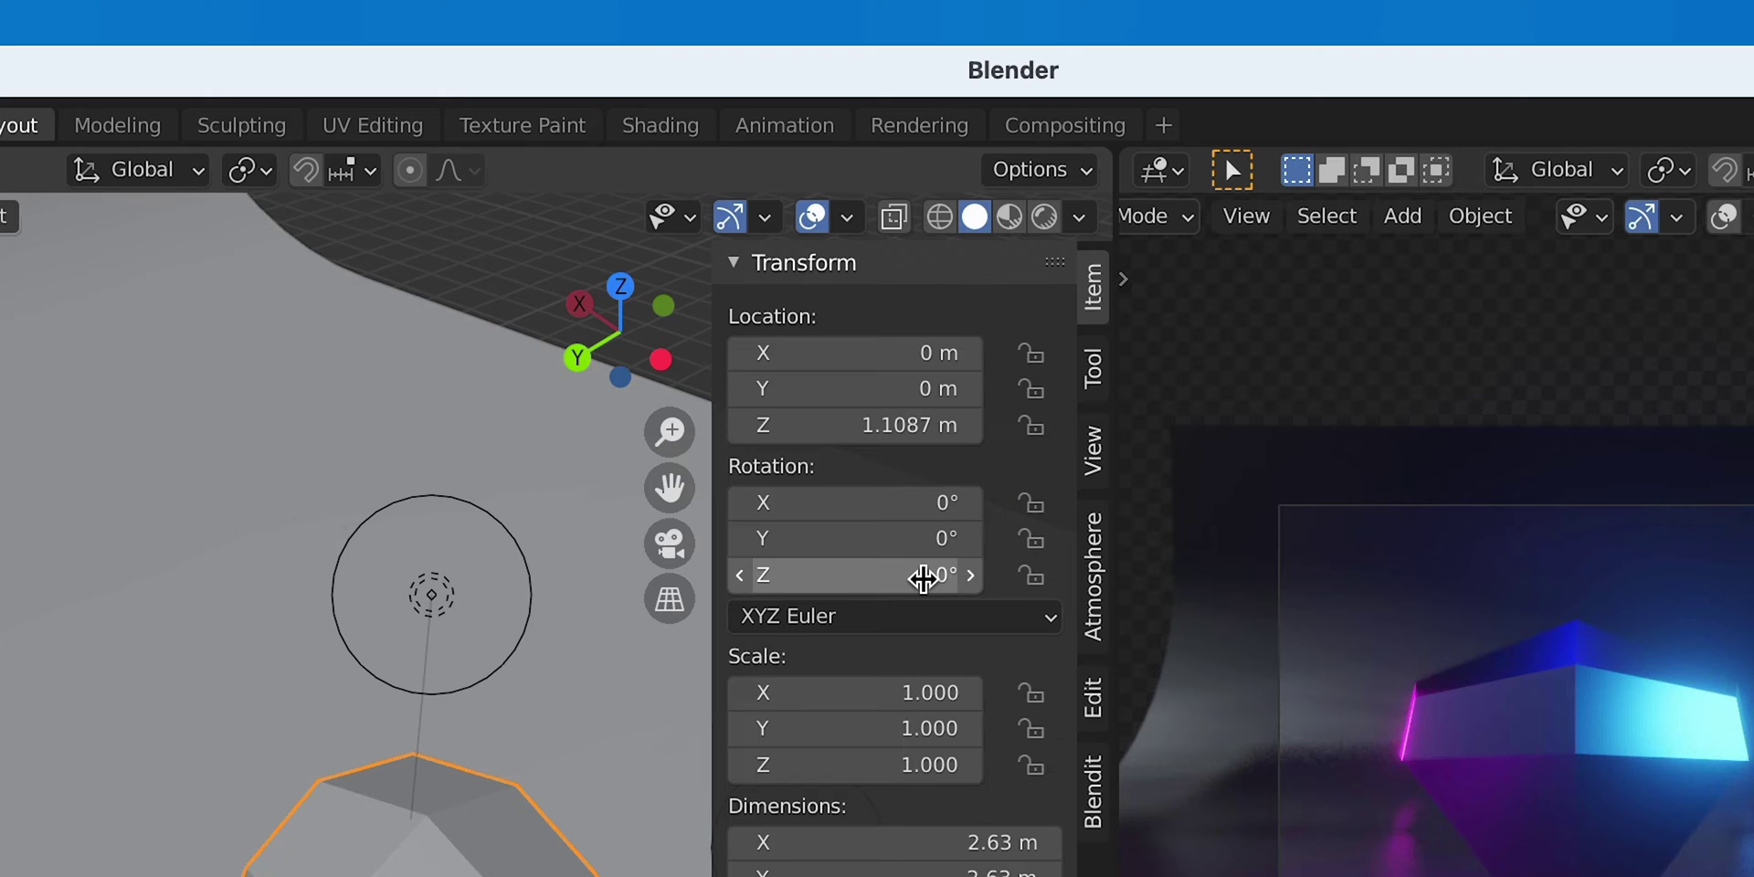
- Insert a rotation keyframe for the diamond at frame 1
{"action": "right_click", "coordinate": [923, 575]}
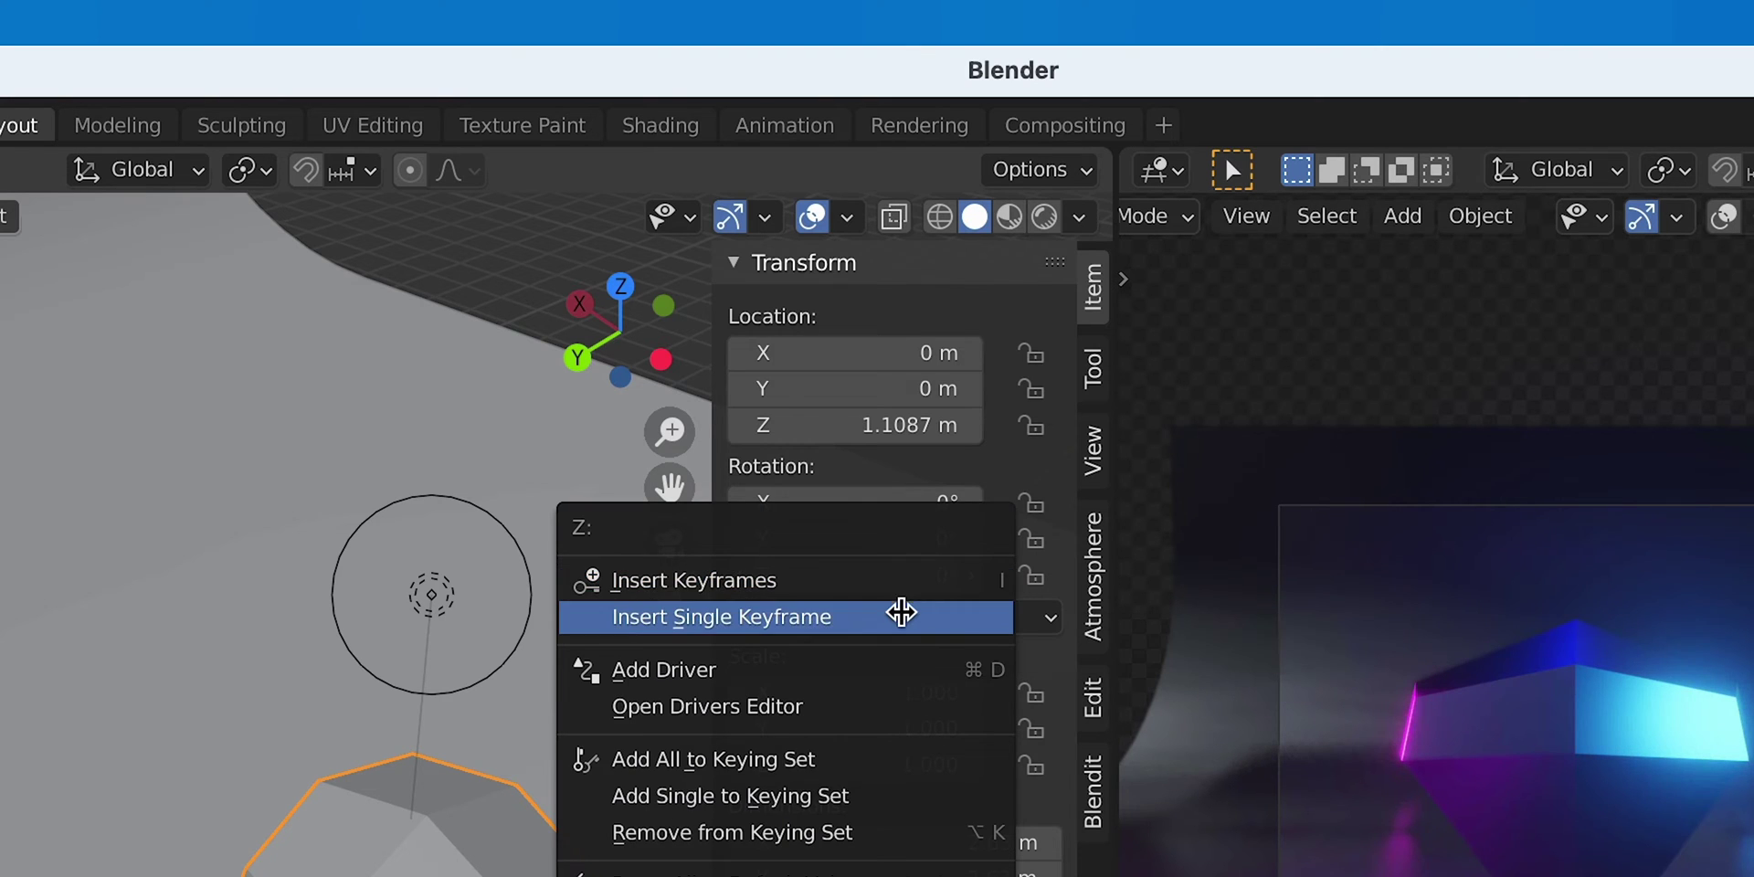
{"action": "left_click", "coordinate": [901, 610]}
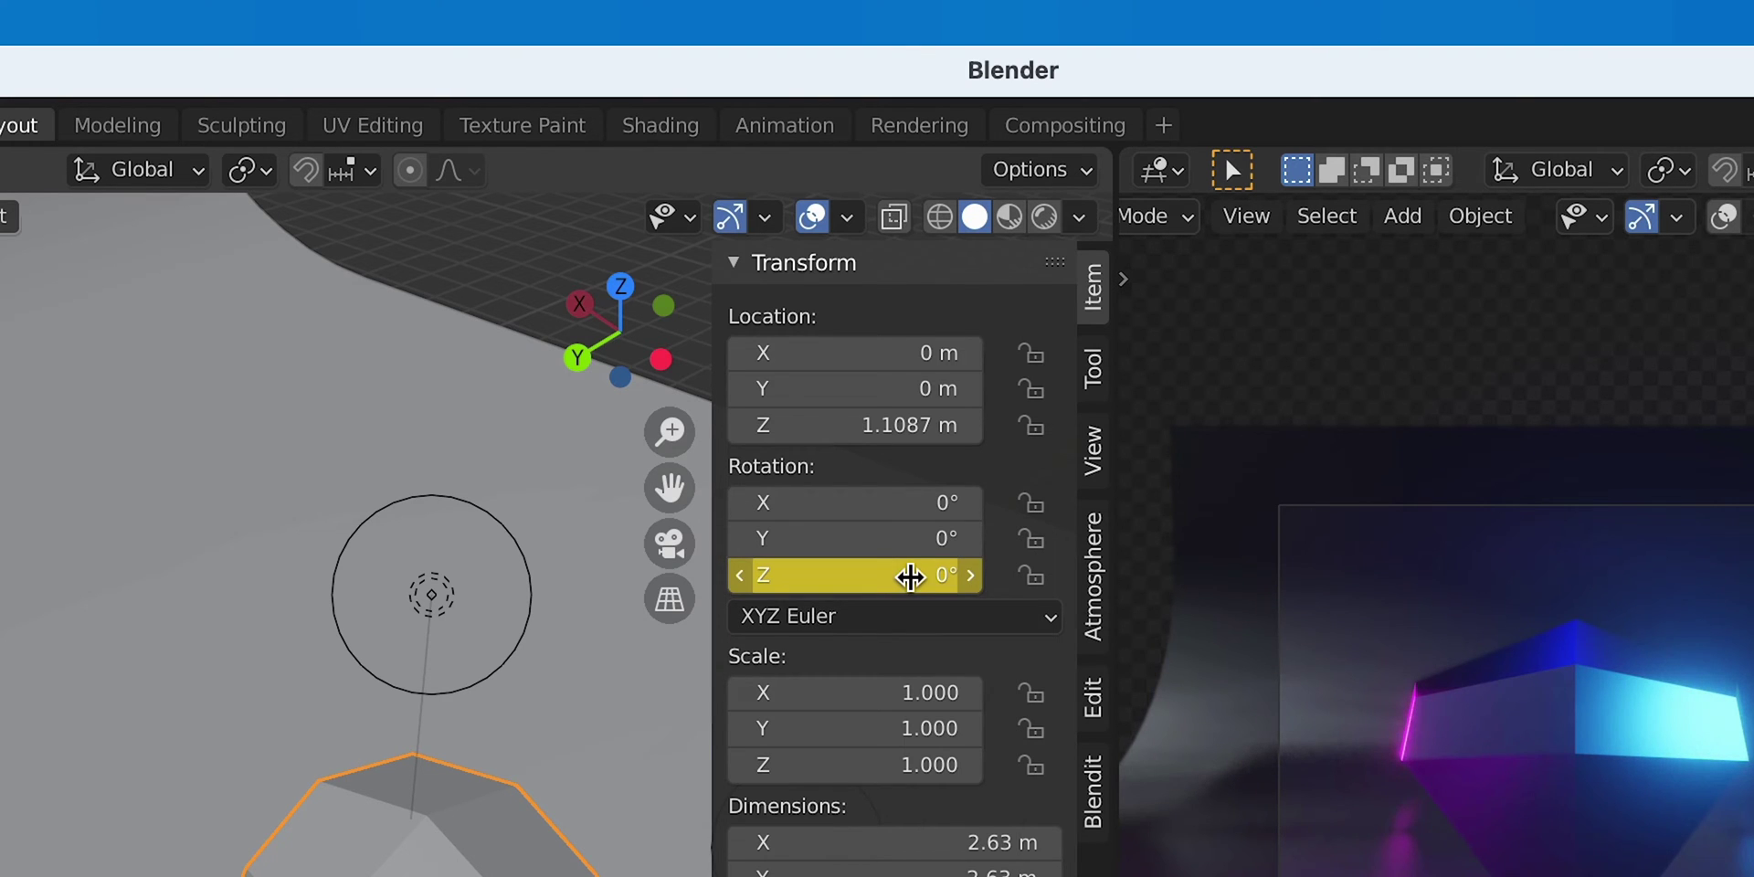
{"action": "key", "text": "i"}
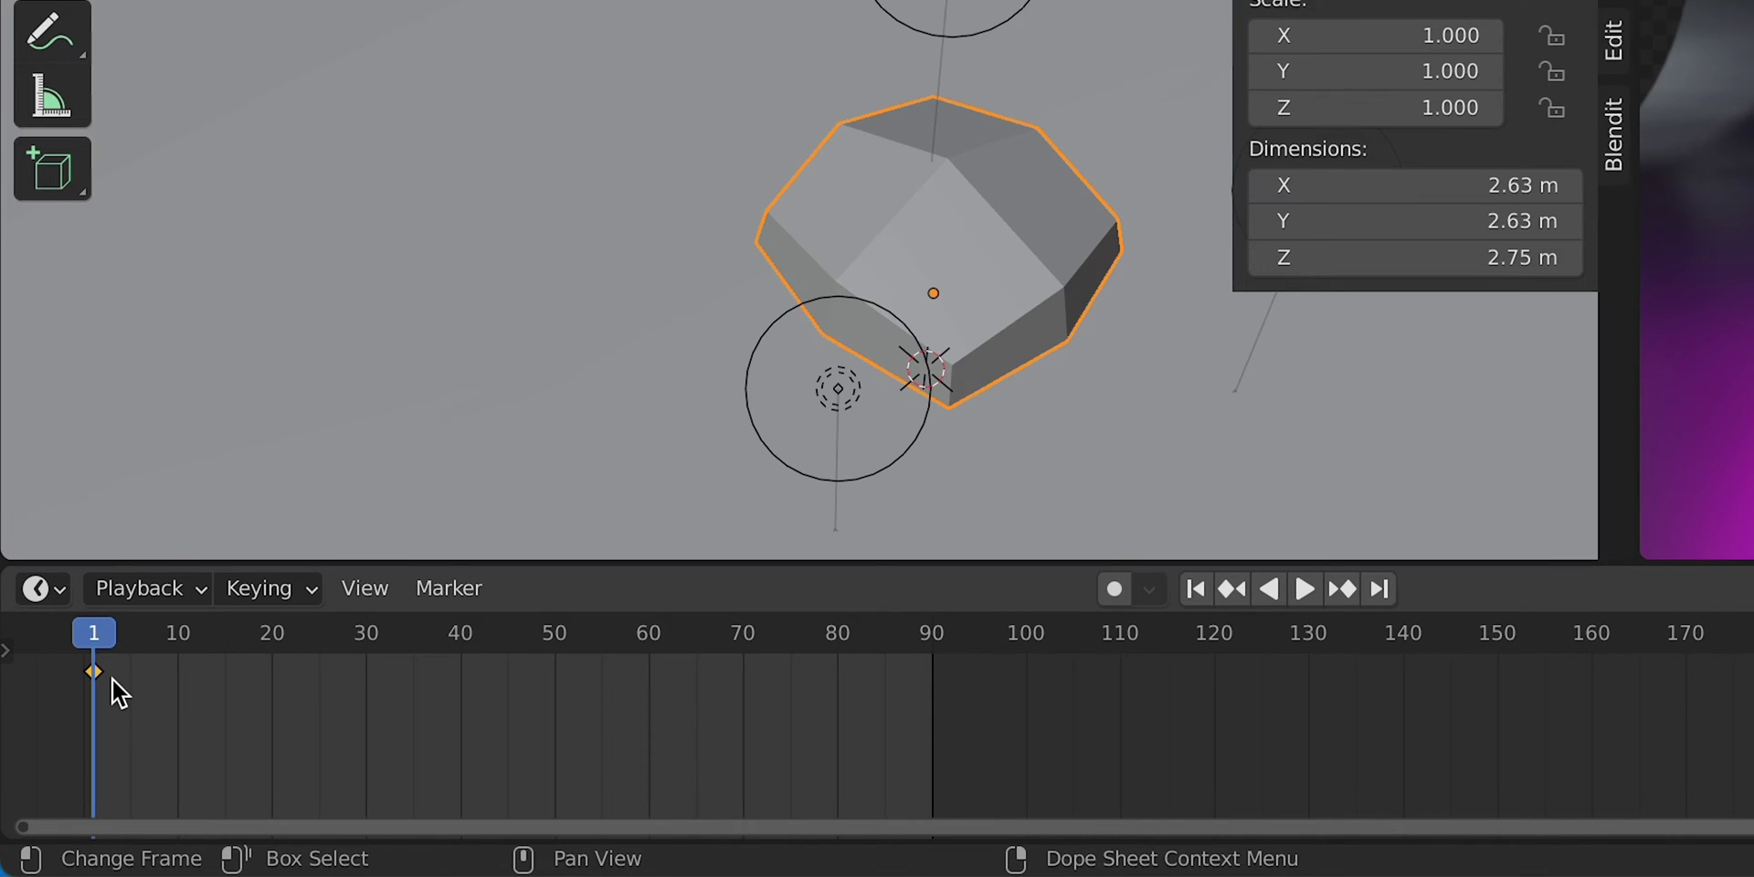
- At frame 90, set the diamond's Z rotation to 180° and keyframe its rotation
{"action": "left_click_drag", "start_coordinate": [161, 652], "coordinate": [941, 638]}
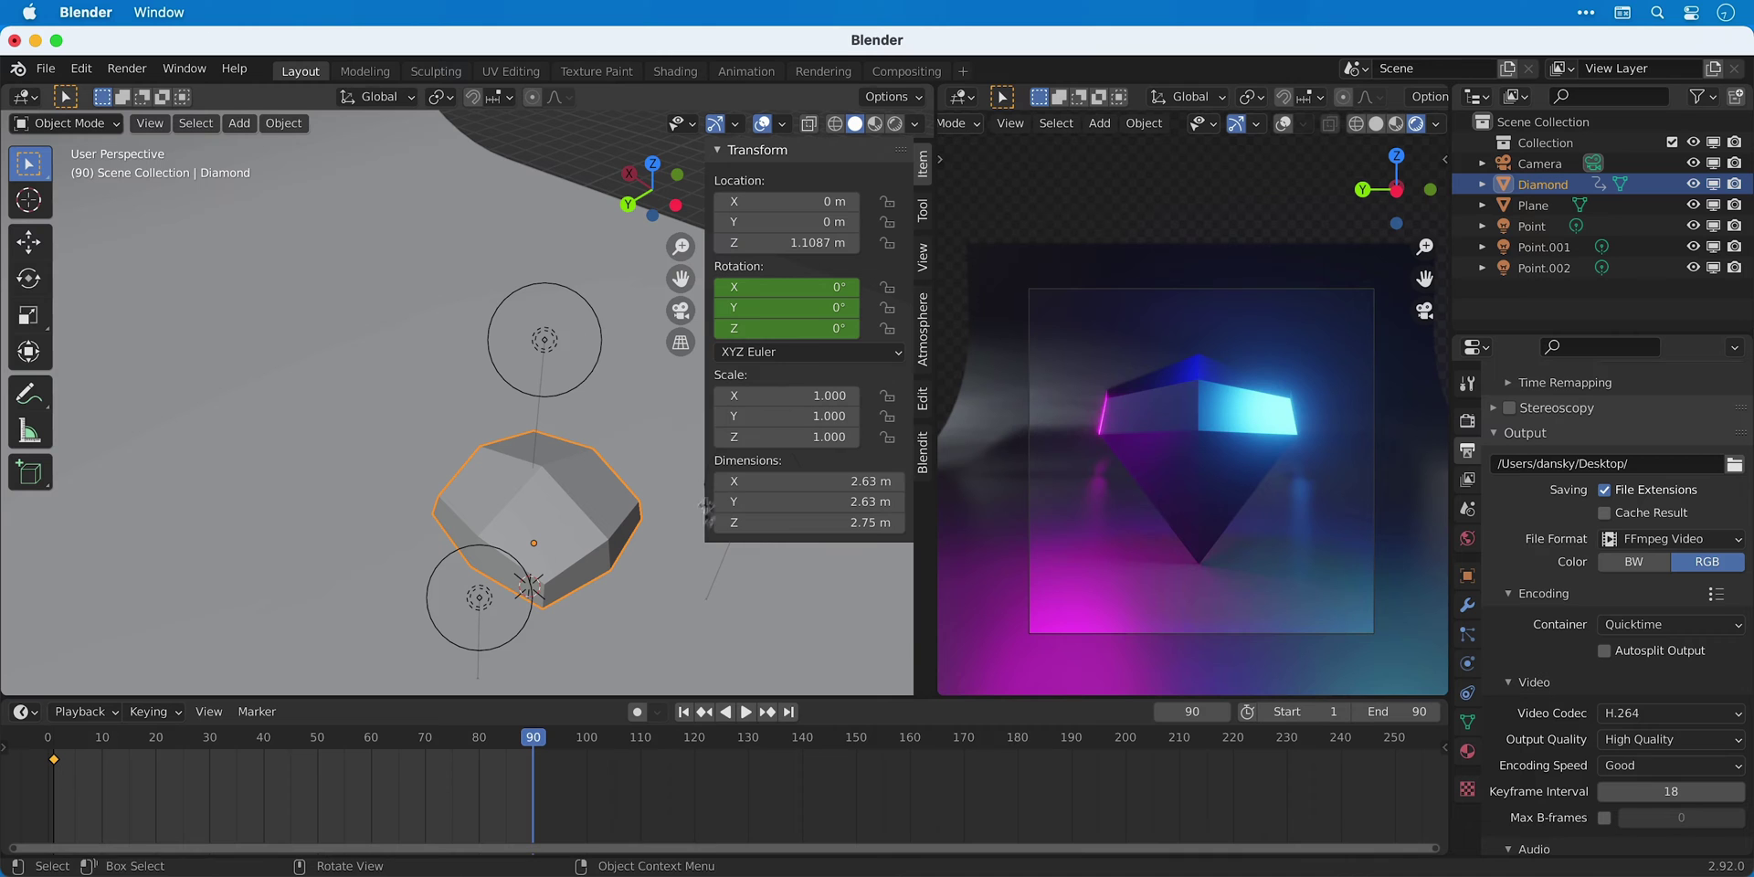
{"action": "left_click_drag", "start_coordinate": [786, 328], "coordinate": [831, 328]}
{"action": "left_click", "coordinate": [831, 328]}
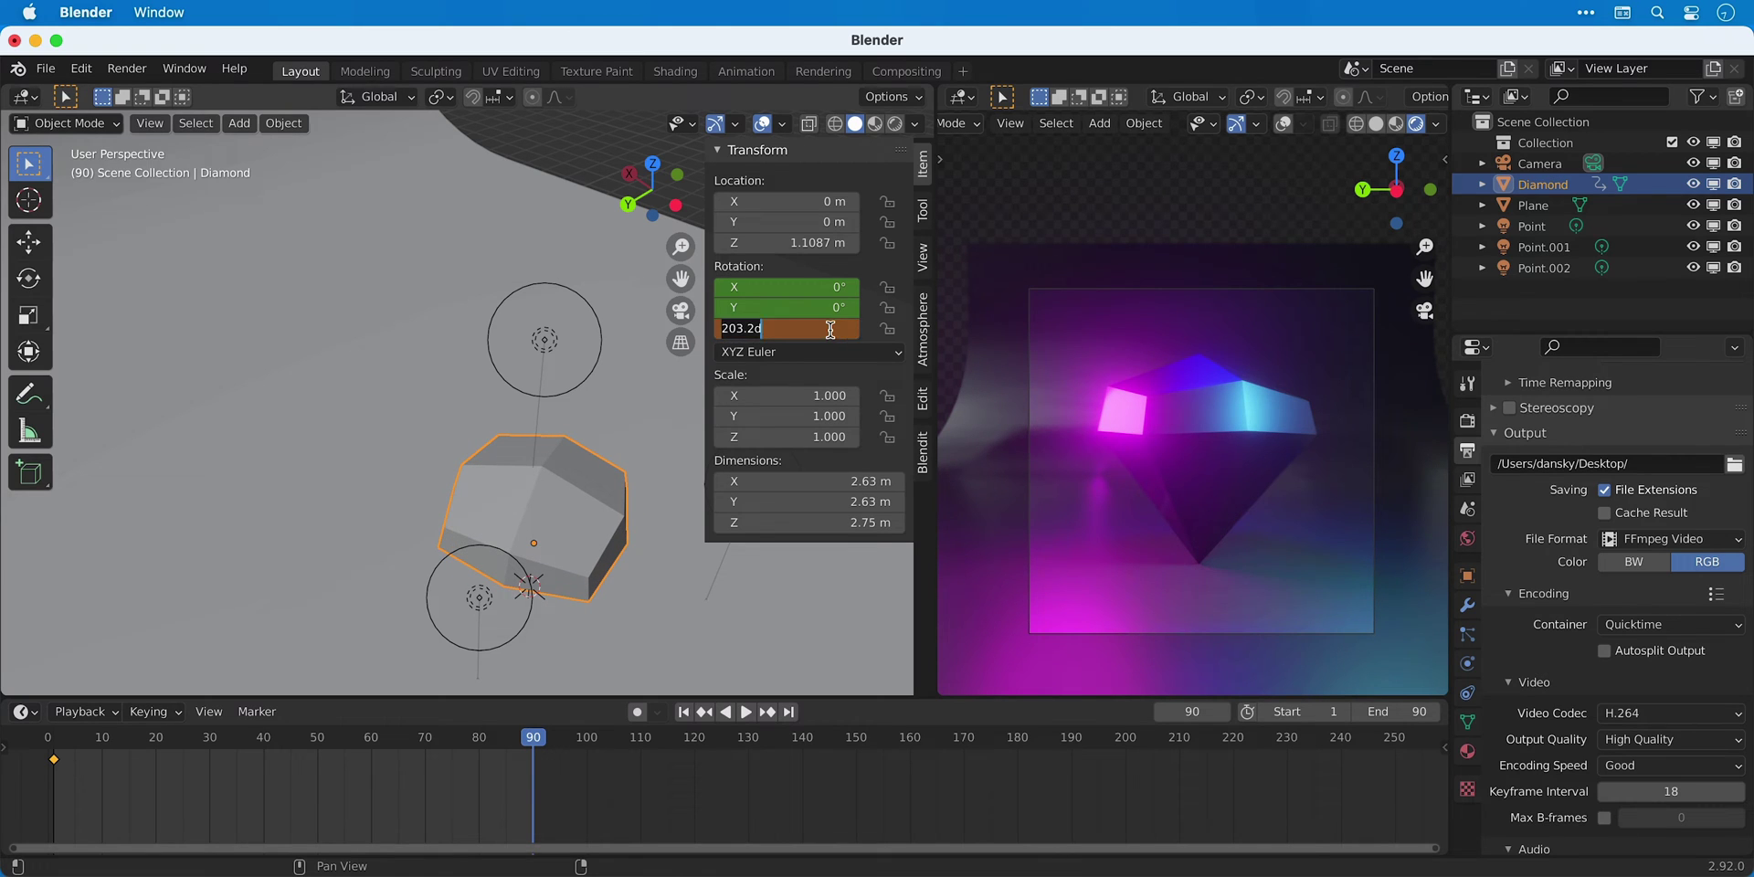
{"action": "key", "text": "Return"}
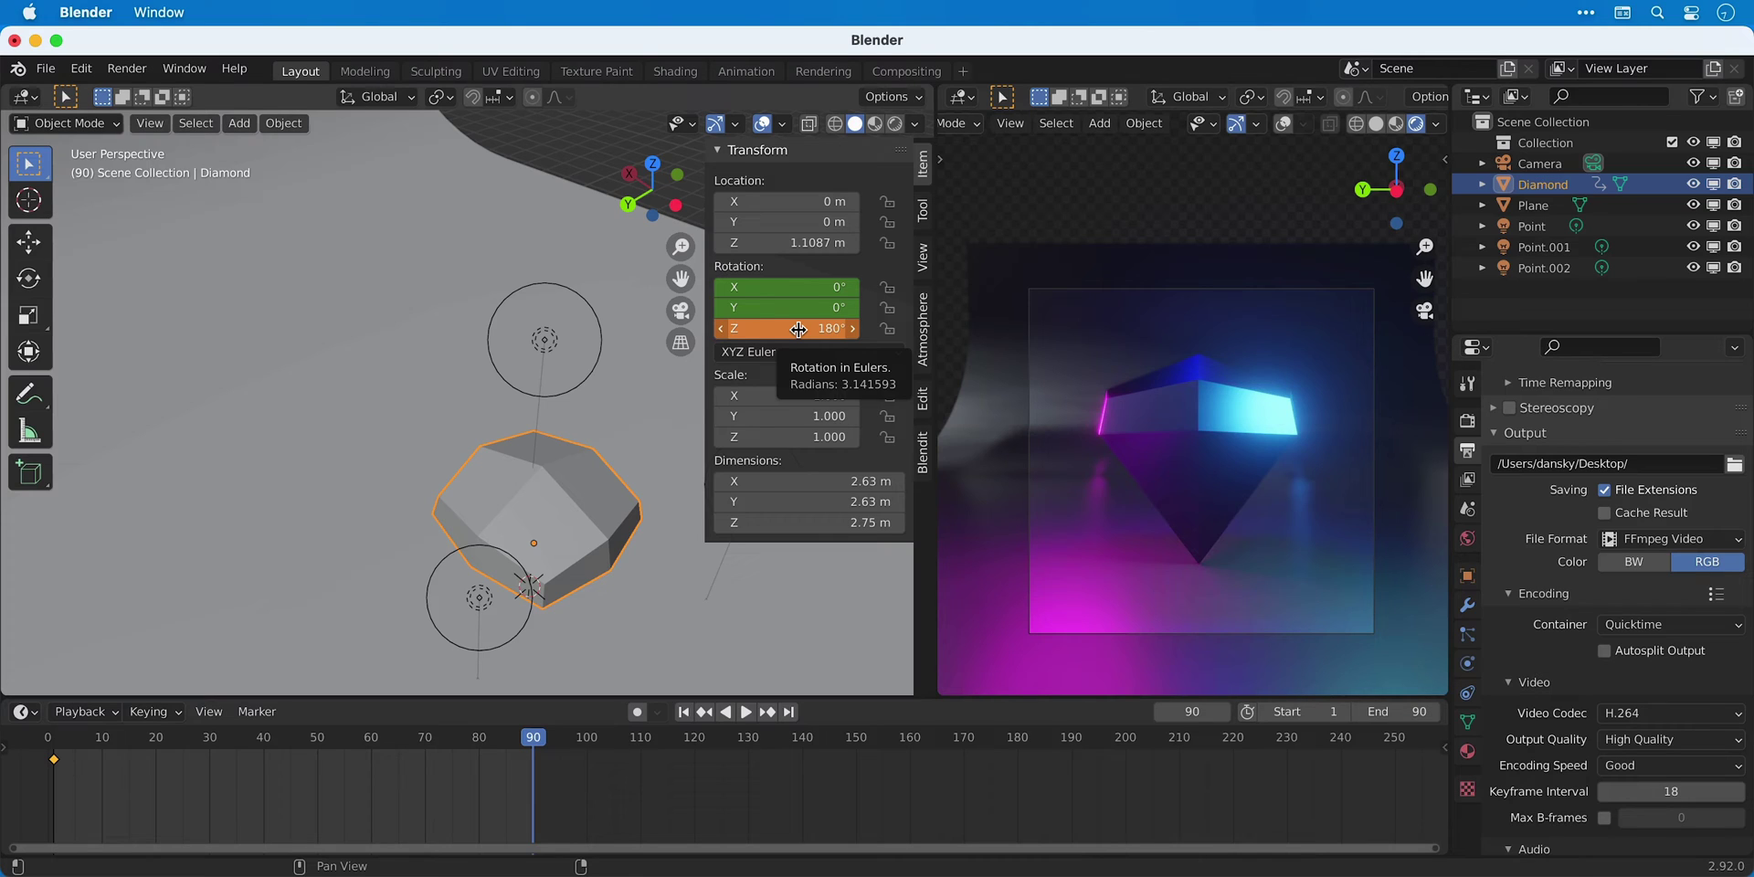
{"action": "key", "text": "i"}
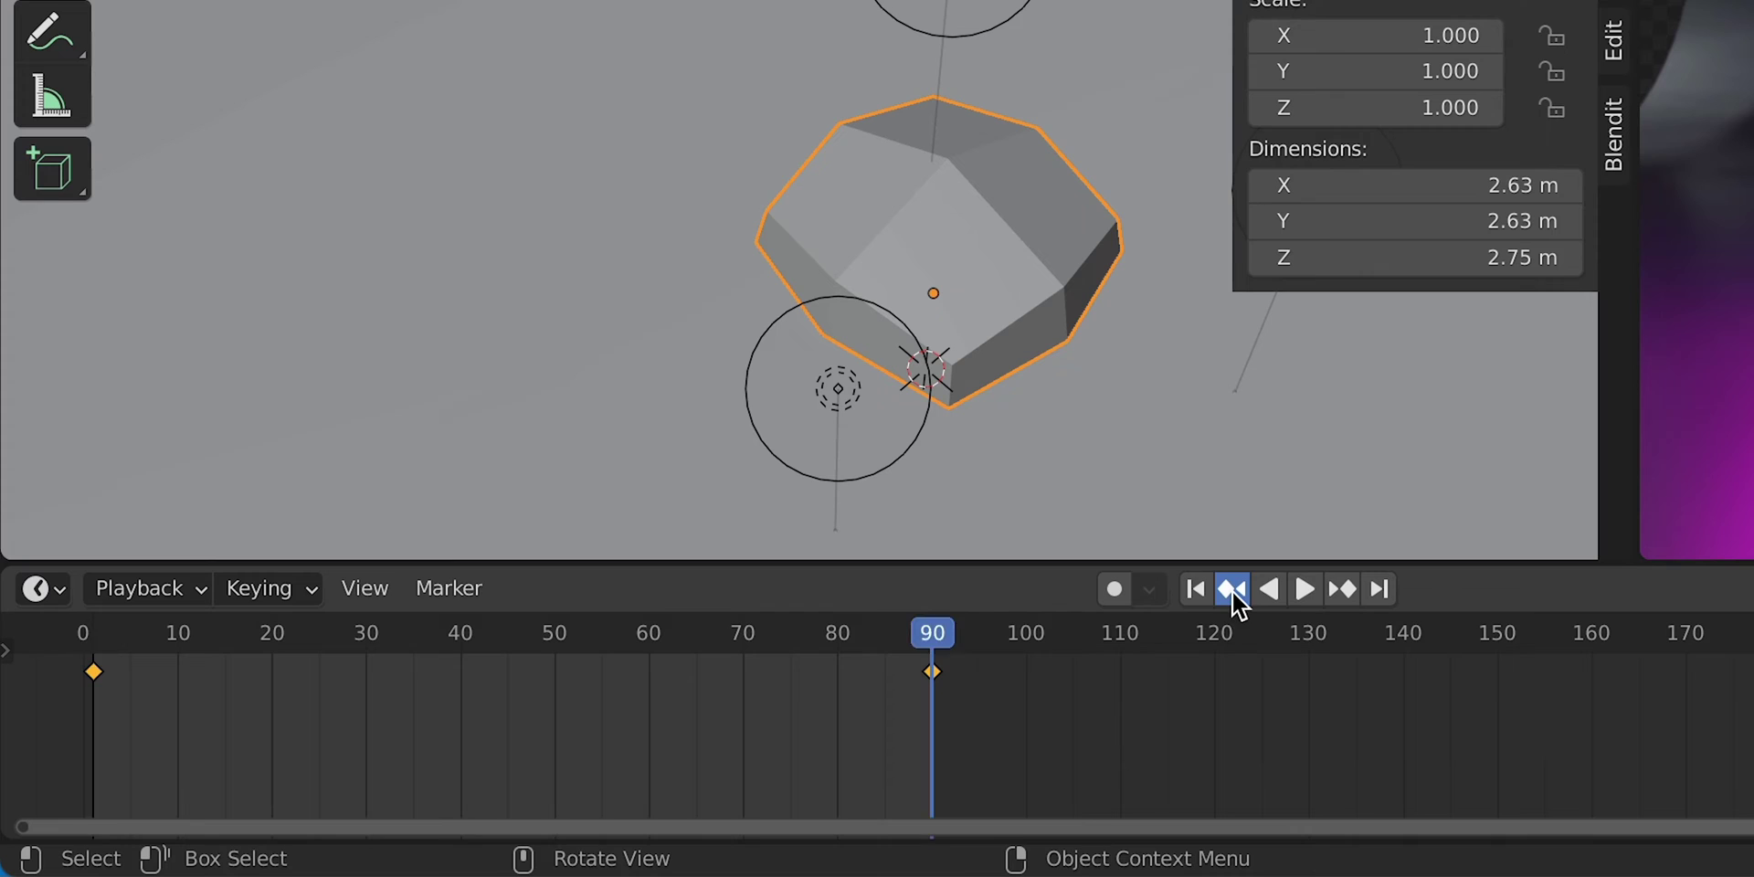
- Step between the frame 1 and 90 keyframes, play the spin, then return to frame 1
{"action": "left_click", "coordinate": [1232, 590]}
{"action": "left_click", "coordinate": [1340, 587]}
{"action": "left_click", "coordinate": [1198, 591]}
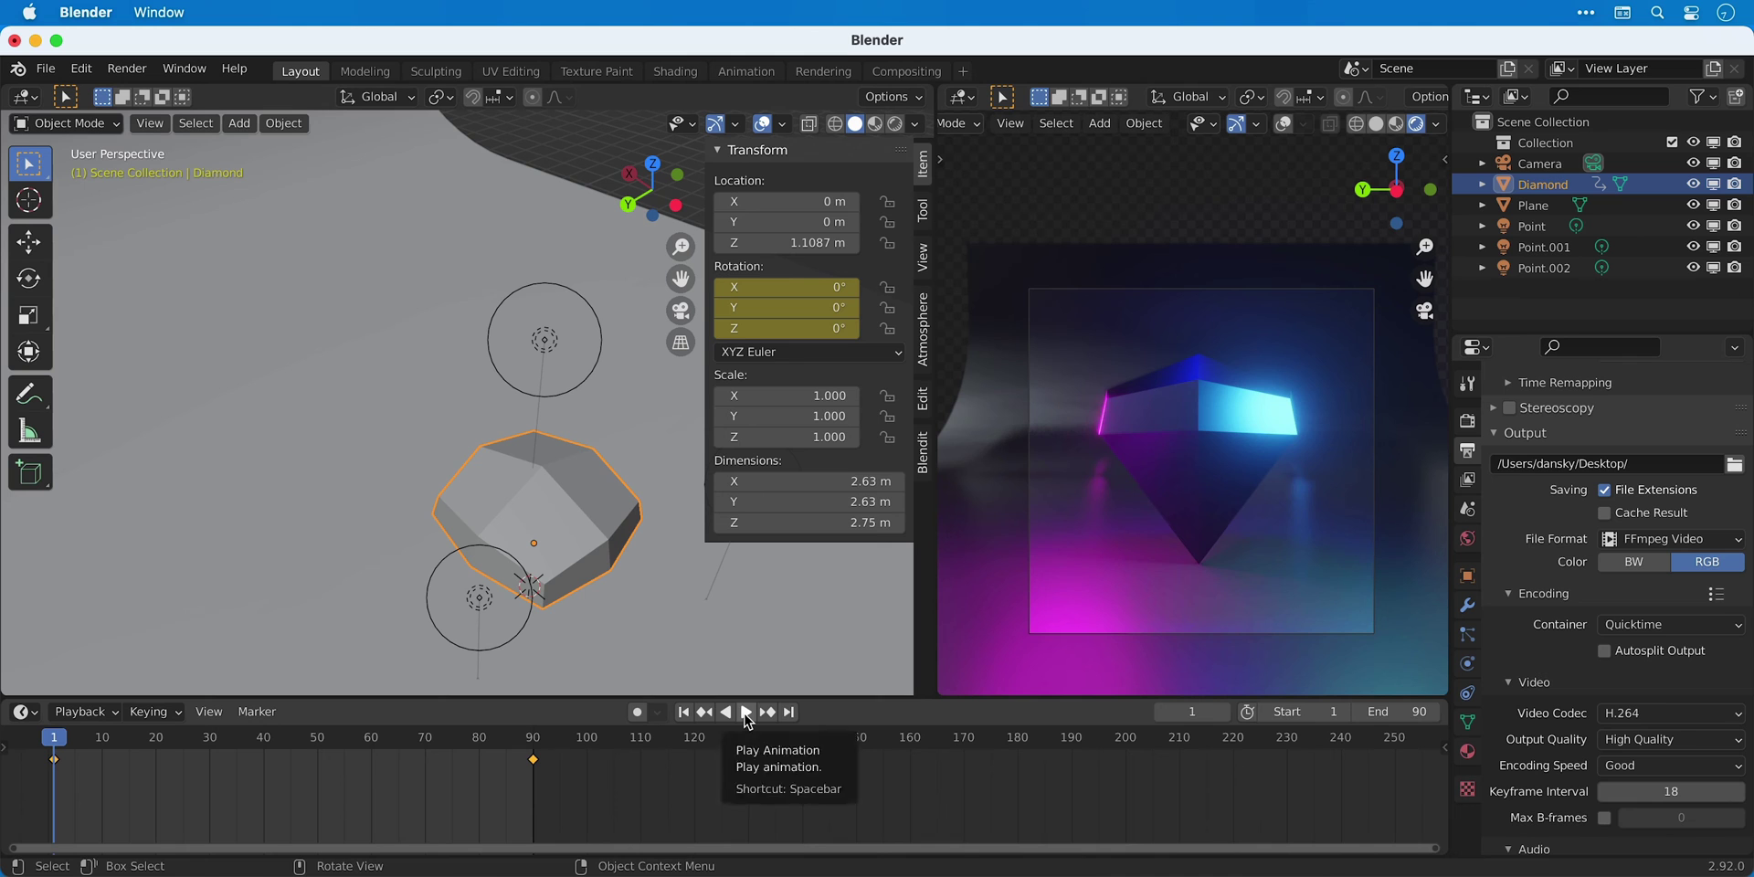
{"action": "left_click", "coordinate": [1304, 590]}
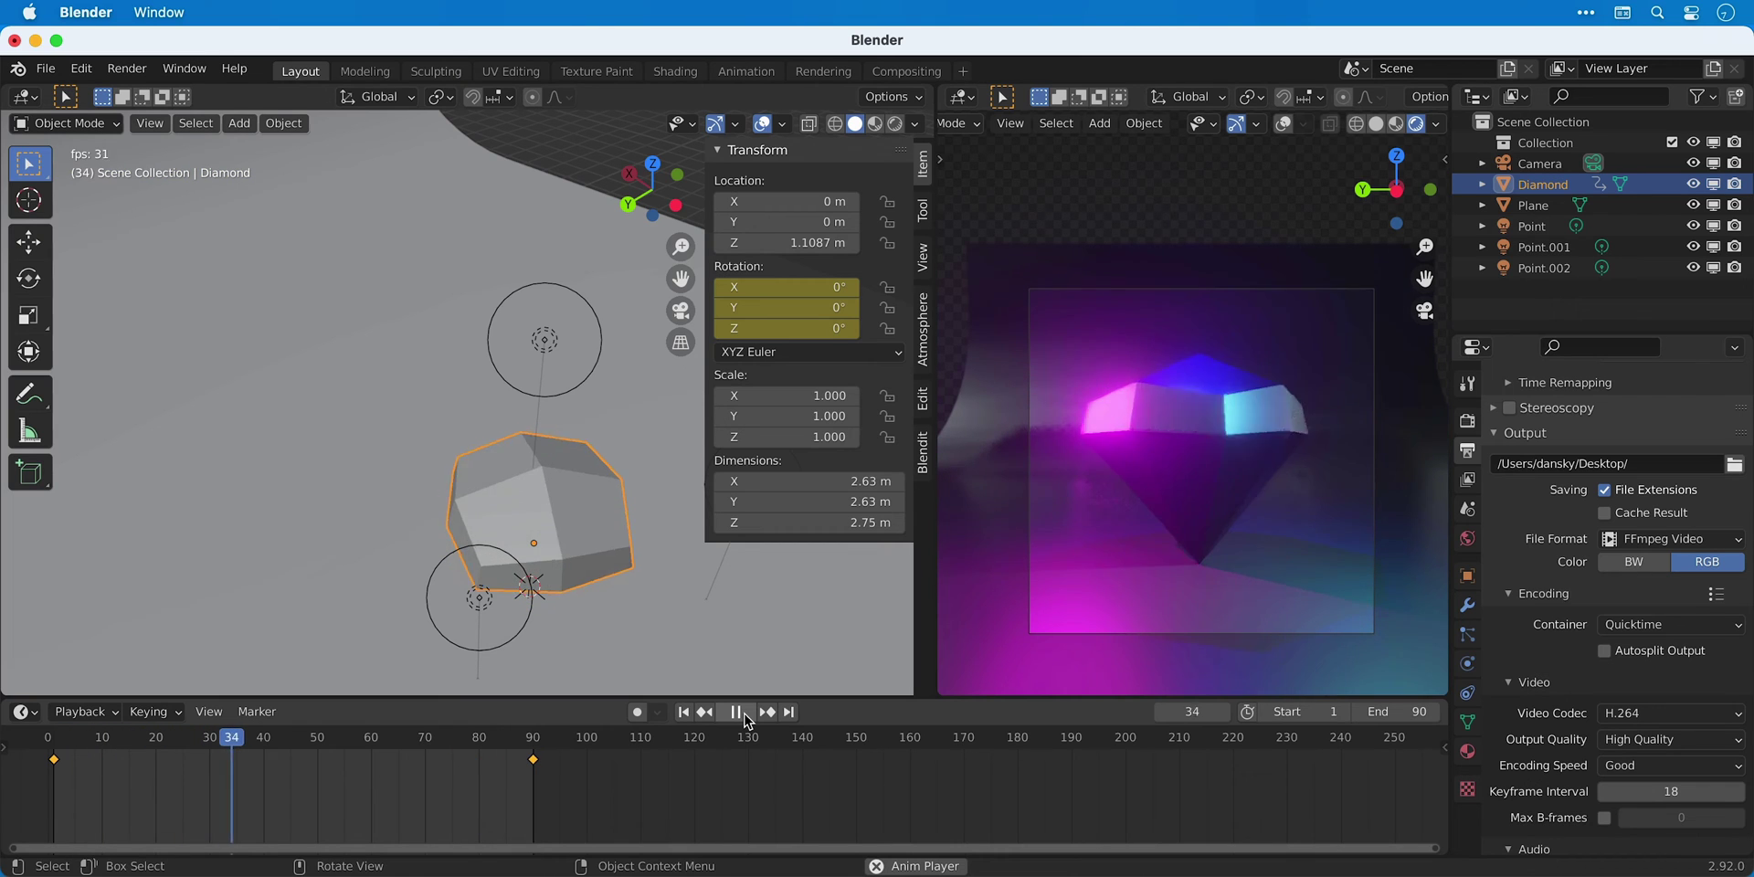
{"action": "left_click", "coordinate": [748, 720]}
{"action": "left_click", "coordinate": [747, 719]}
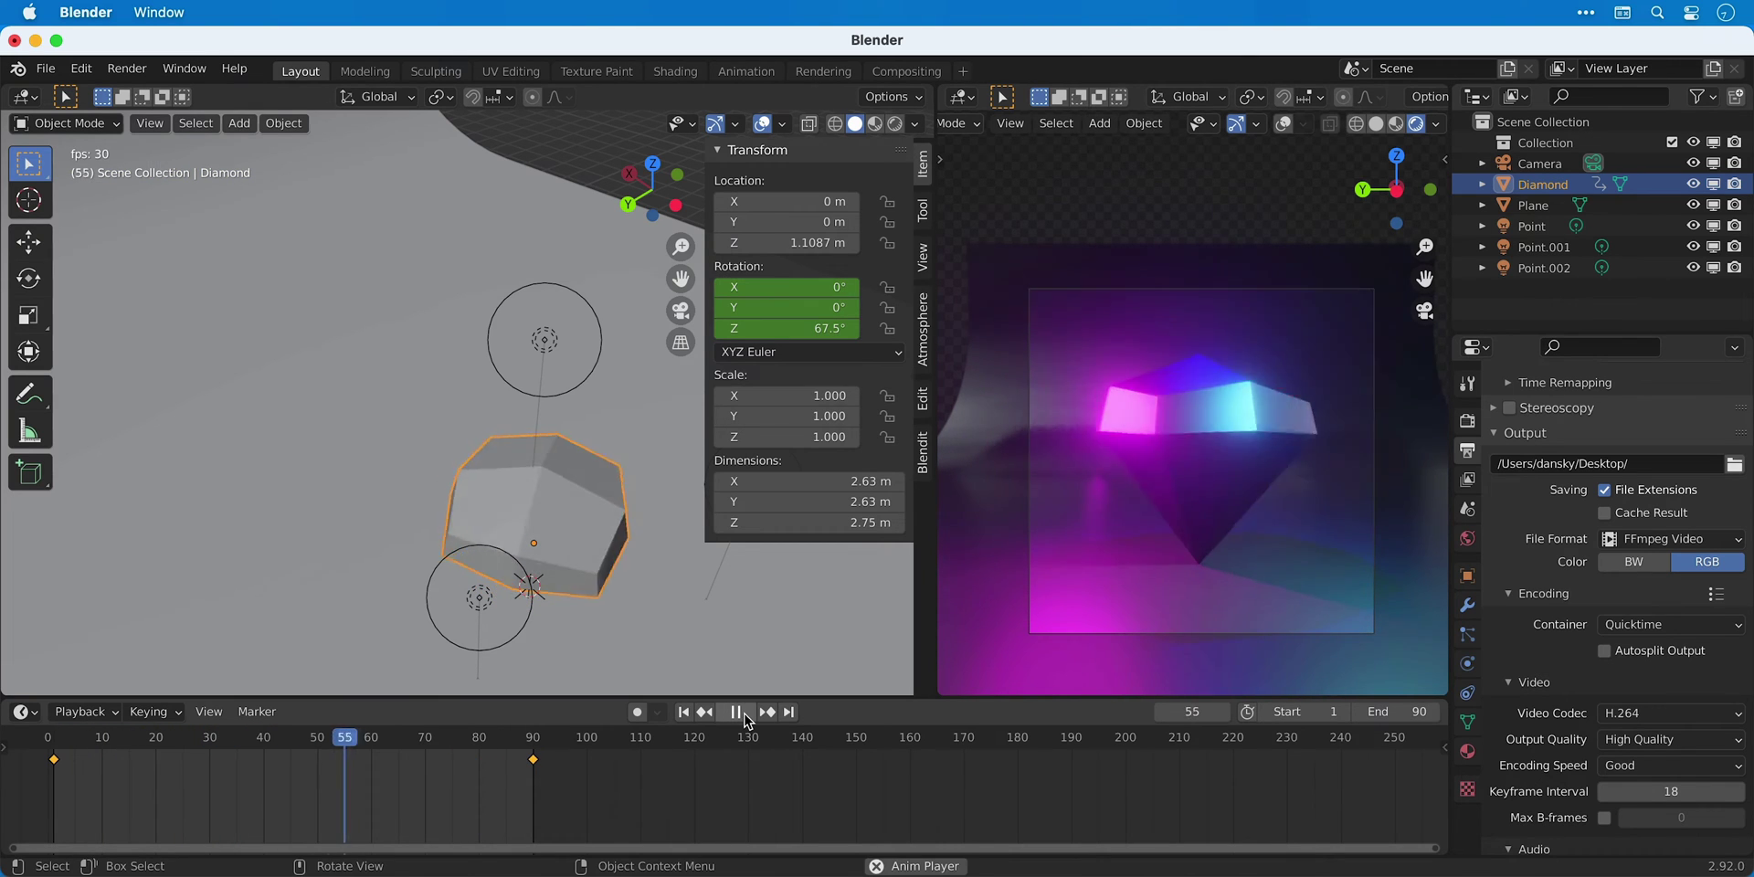
{"action": "left_click", "coordinate": [684, 713]}
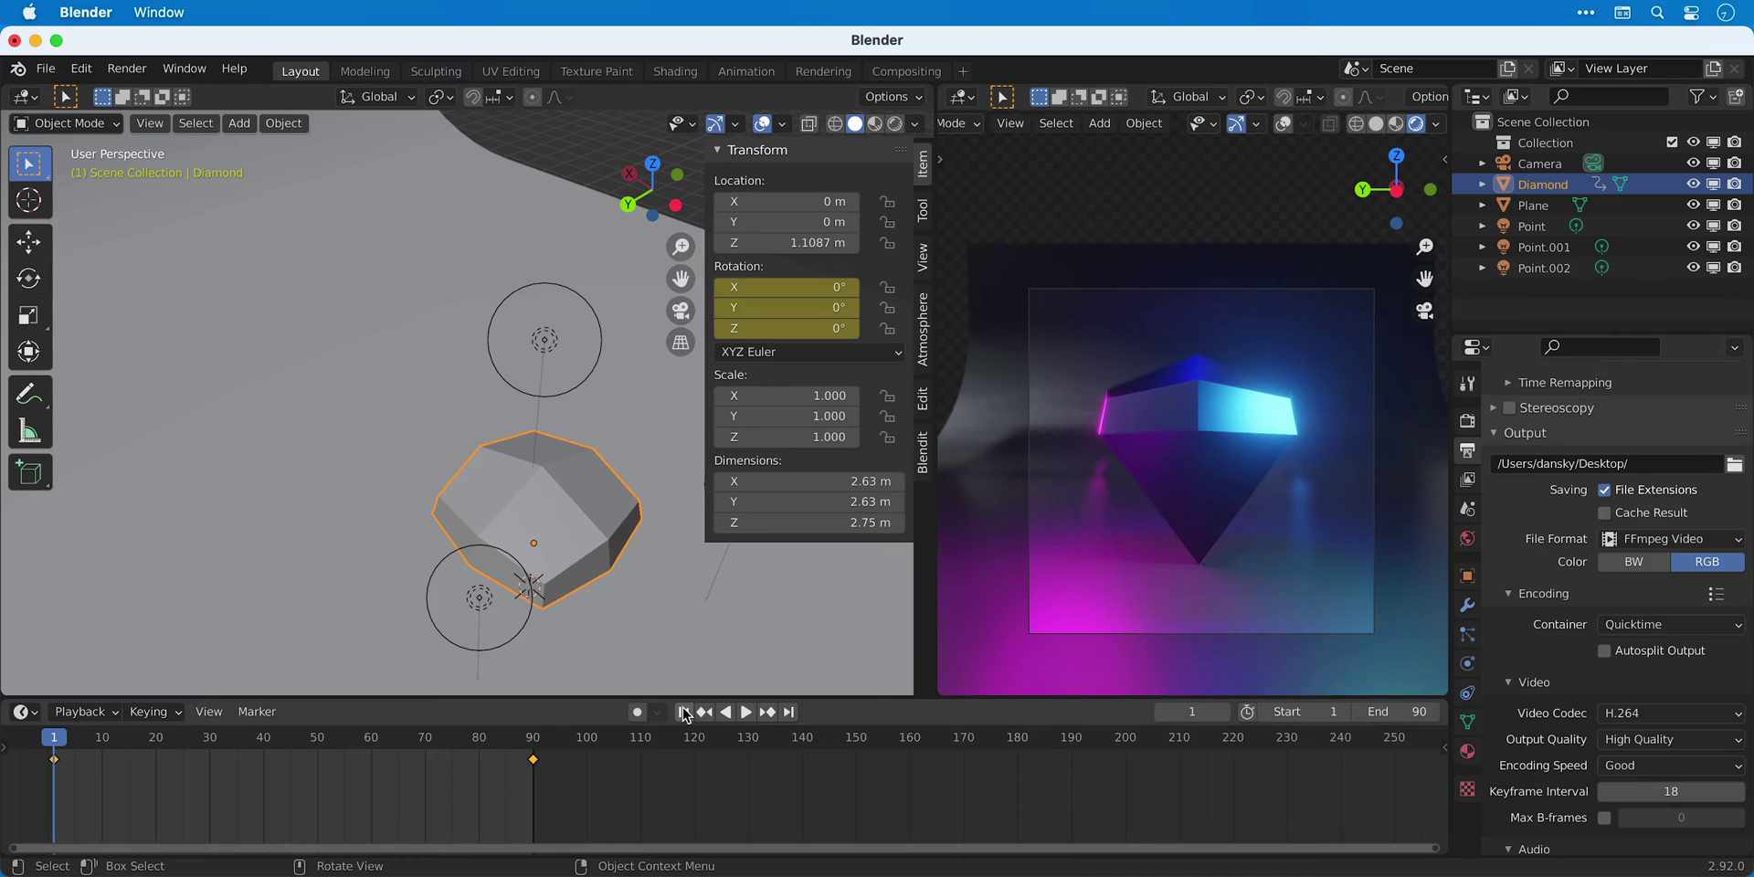
- Select the camera and keyframe its location and rotation at frames 1 and 90
{"action": "left_click", "coordinate": [1560, 167]}
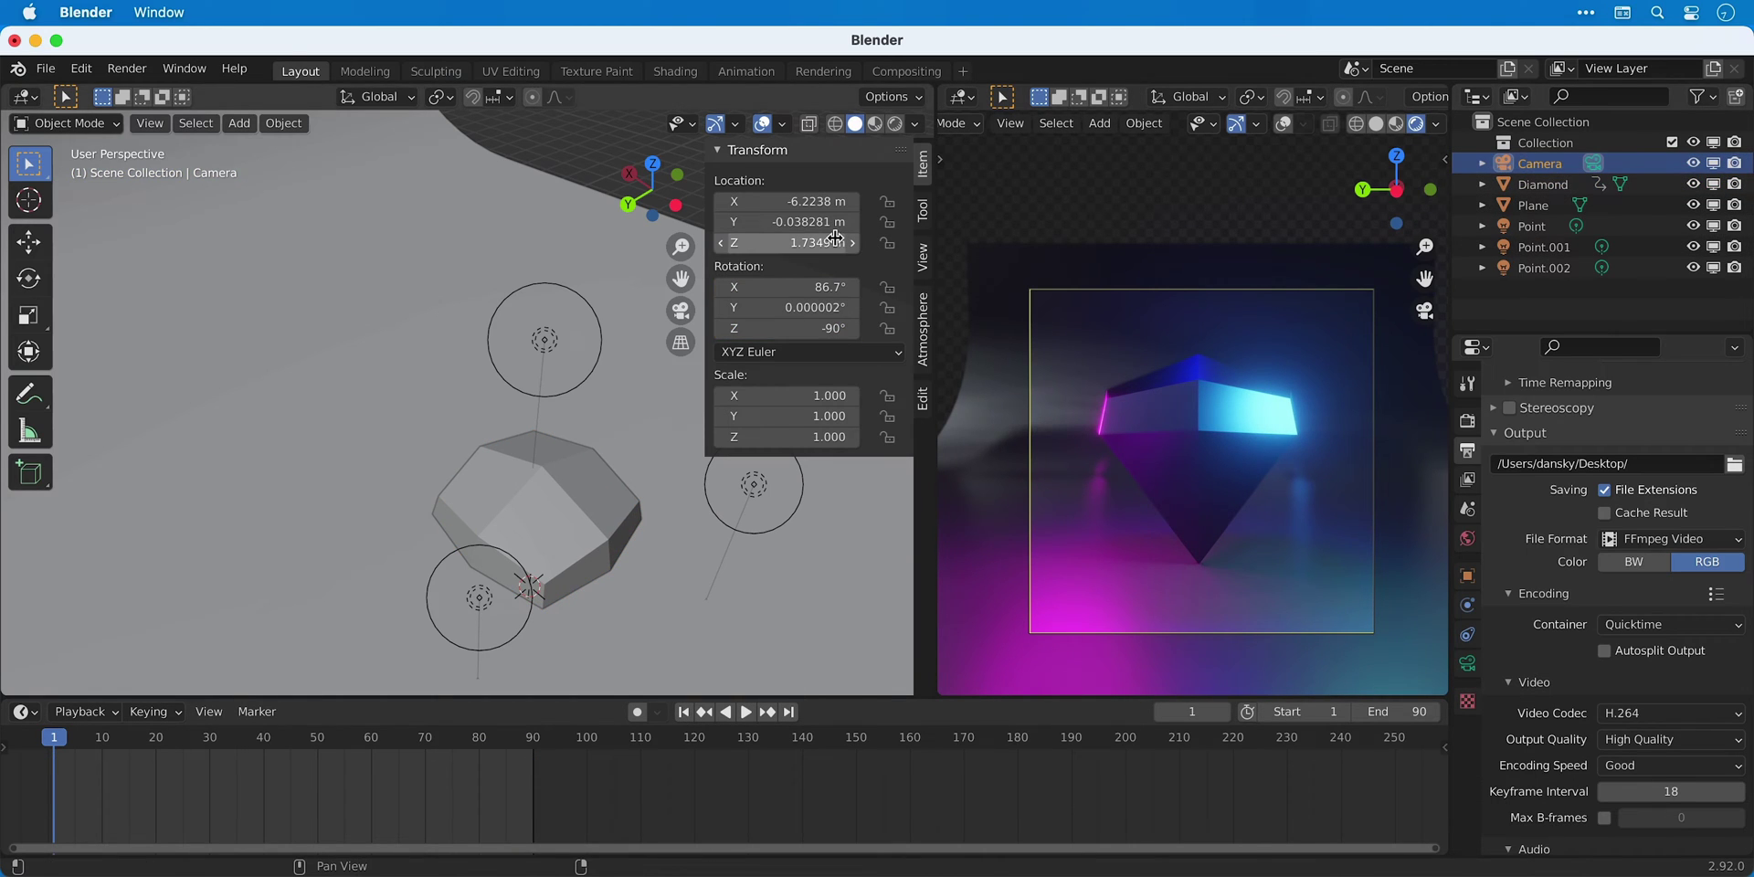
{"action": "key", "text": "i"}
{"action": "key", "text": "i"}
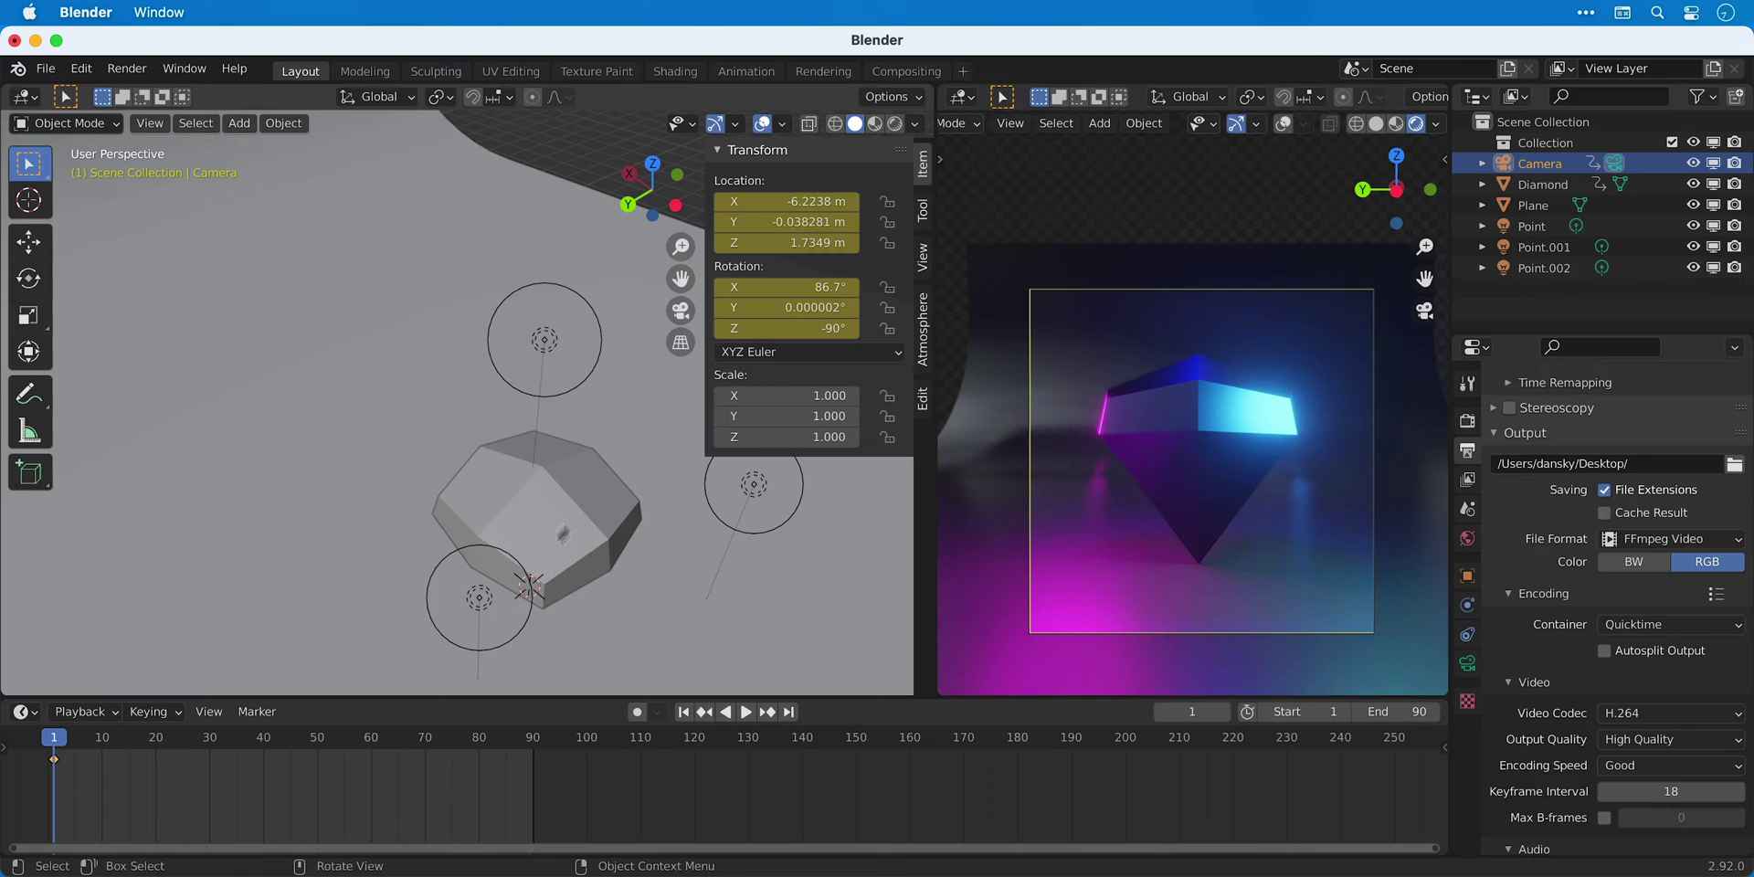
{"action": "left_click_drag", "start_coordinate": [345, 741], "coordinate": [537, 745]}
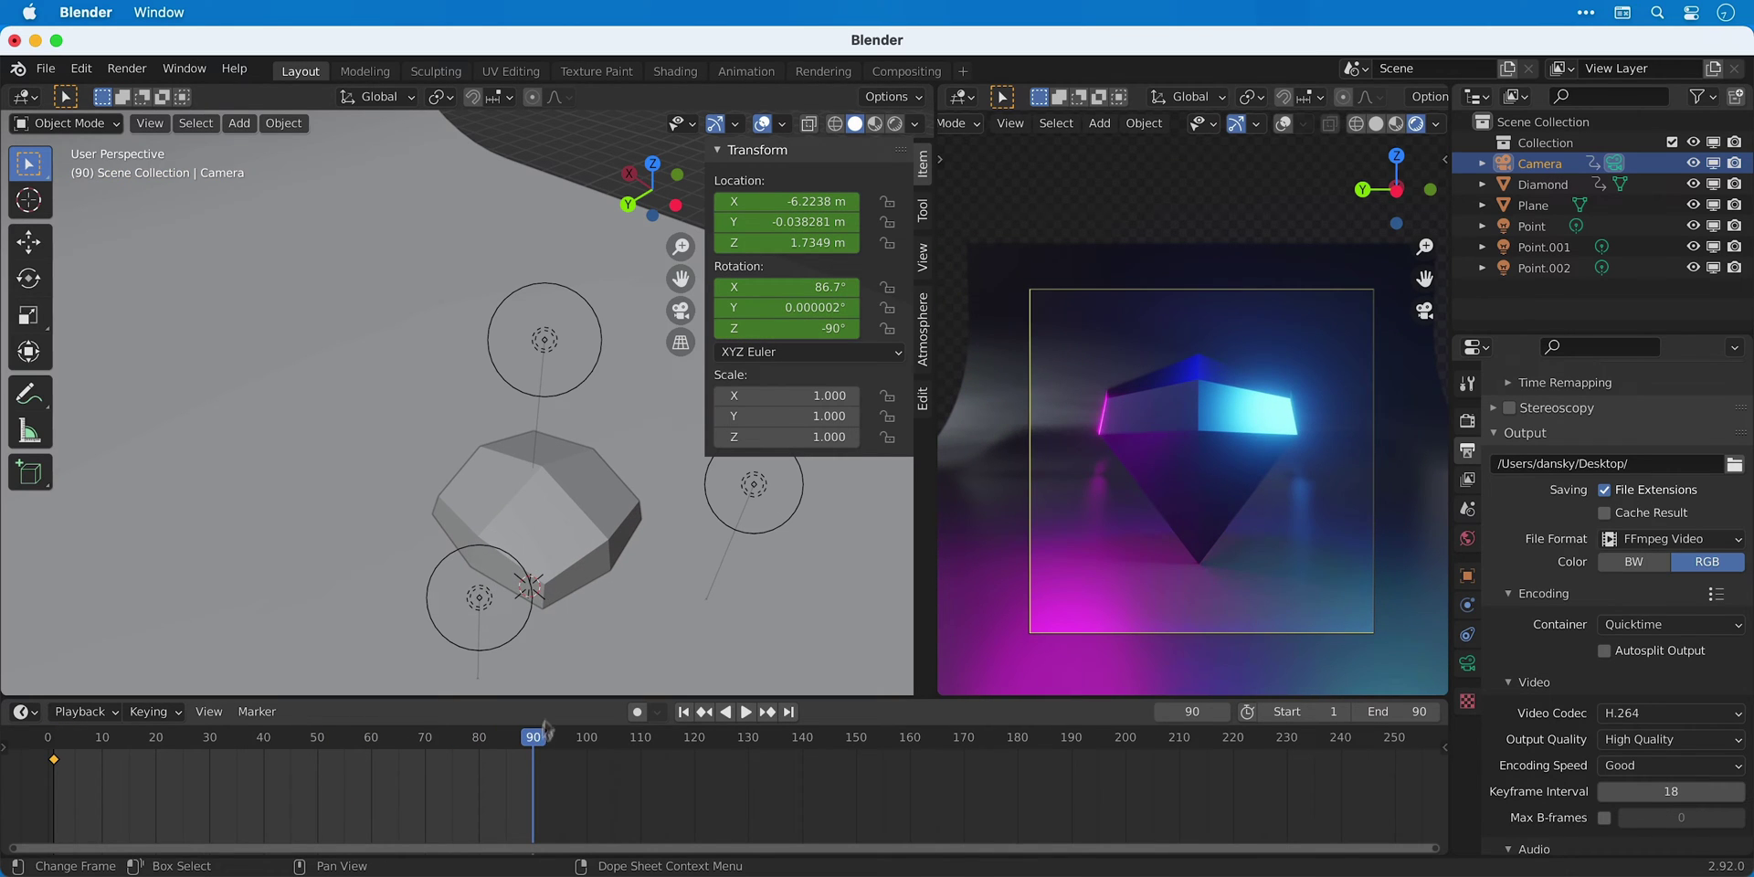
{"action": "key", "text": "i"}
{"action": "key", "text": "i"}
{"action": "key", "text": "i"}
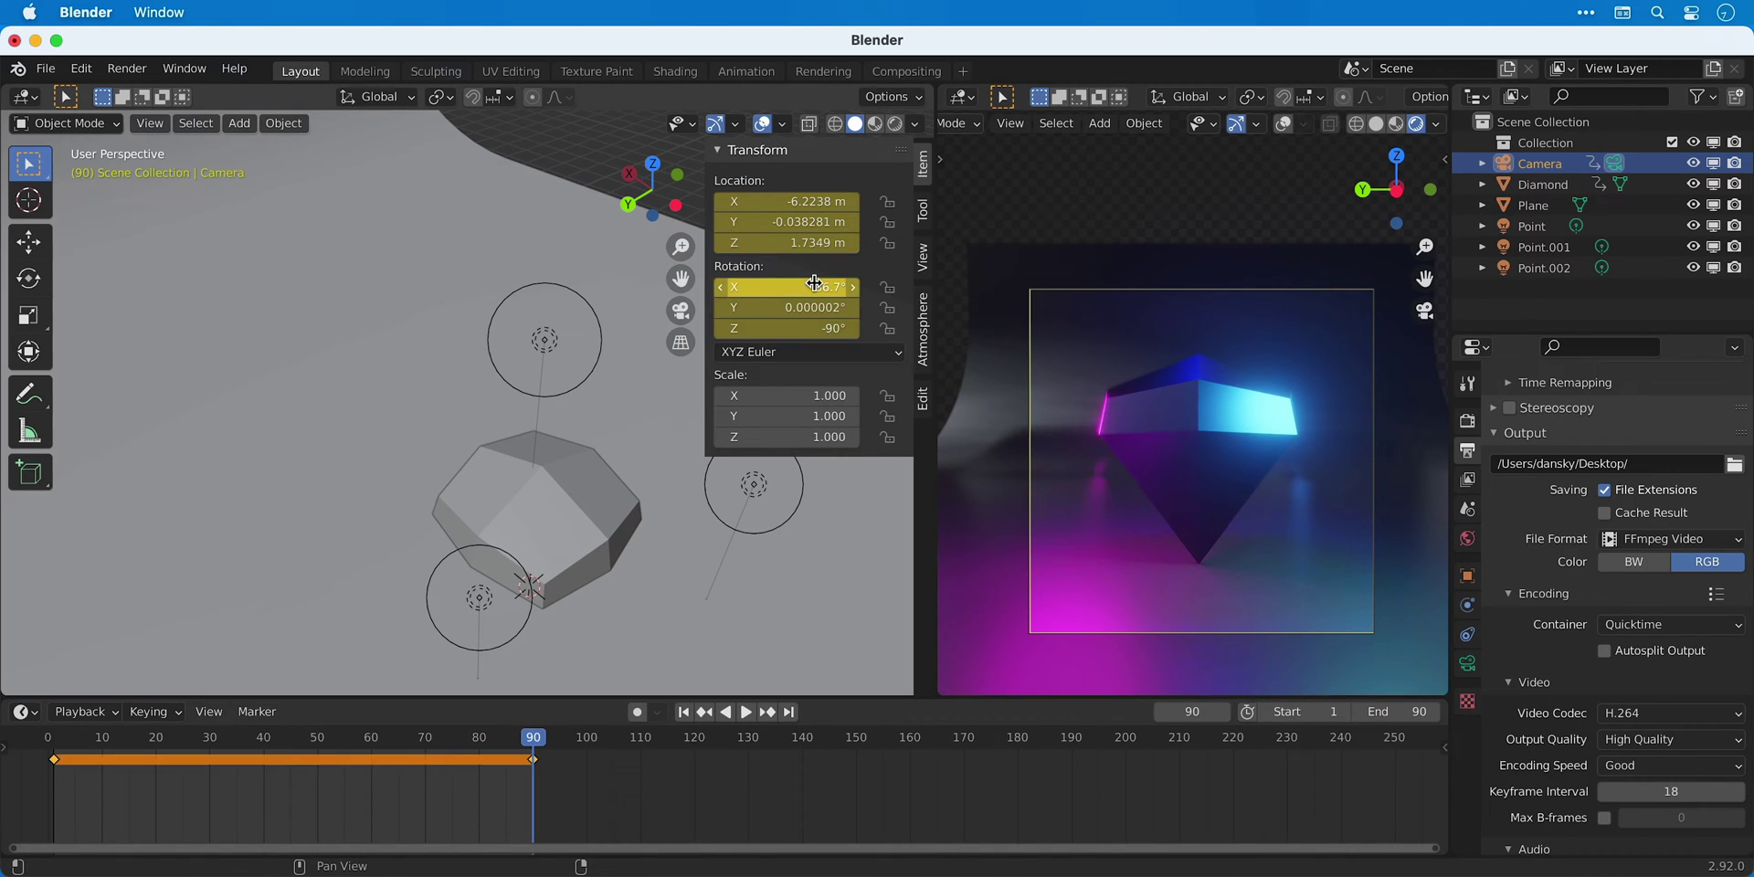
- At frame 1, raise the camera to Z 3.2549 m, tilt it to 74.3° X, and preview
{"action": "left_click", "coordinate": [704, 712]}
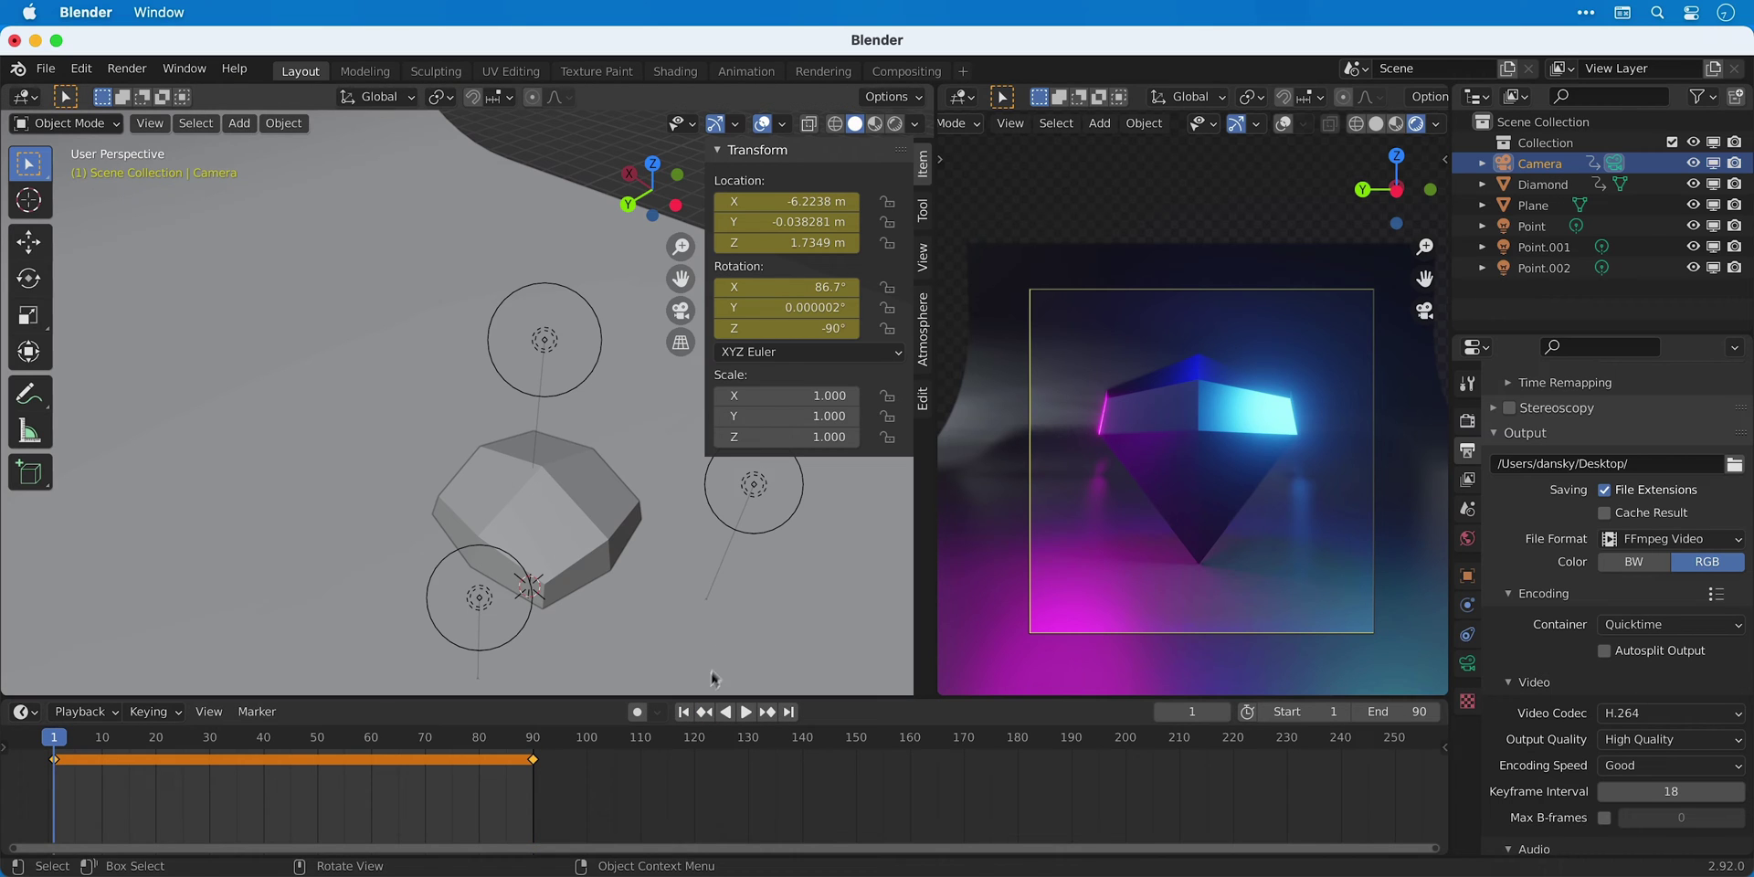
{"action": "left_click_drag", "start_coordinate": [787, 243], "coordinate": [787, 202]}
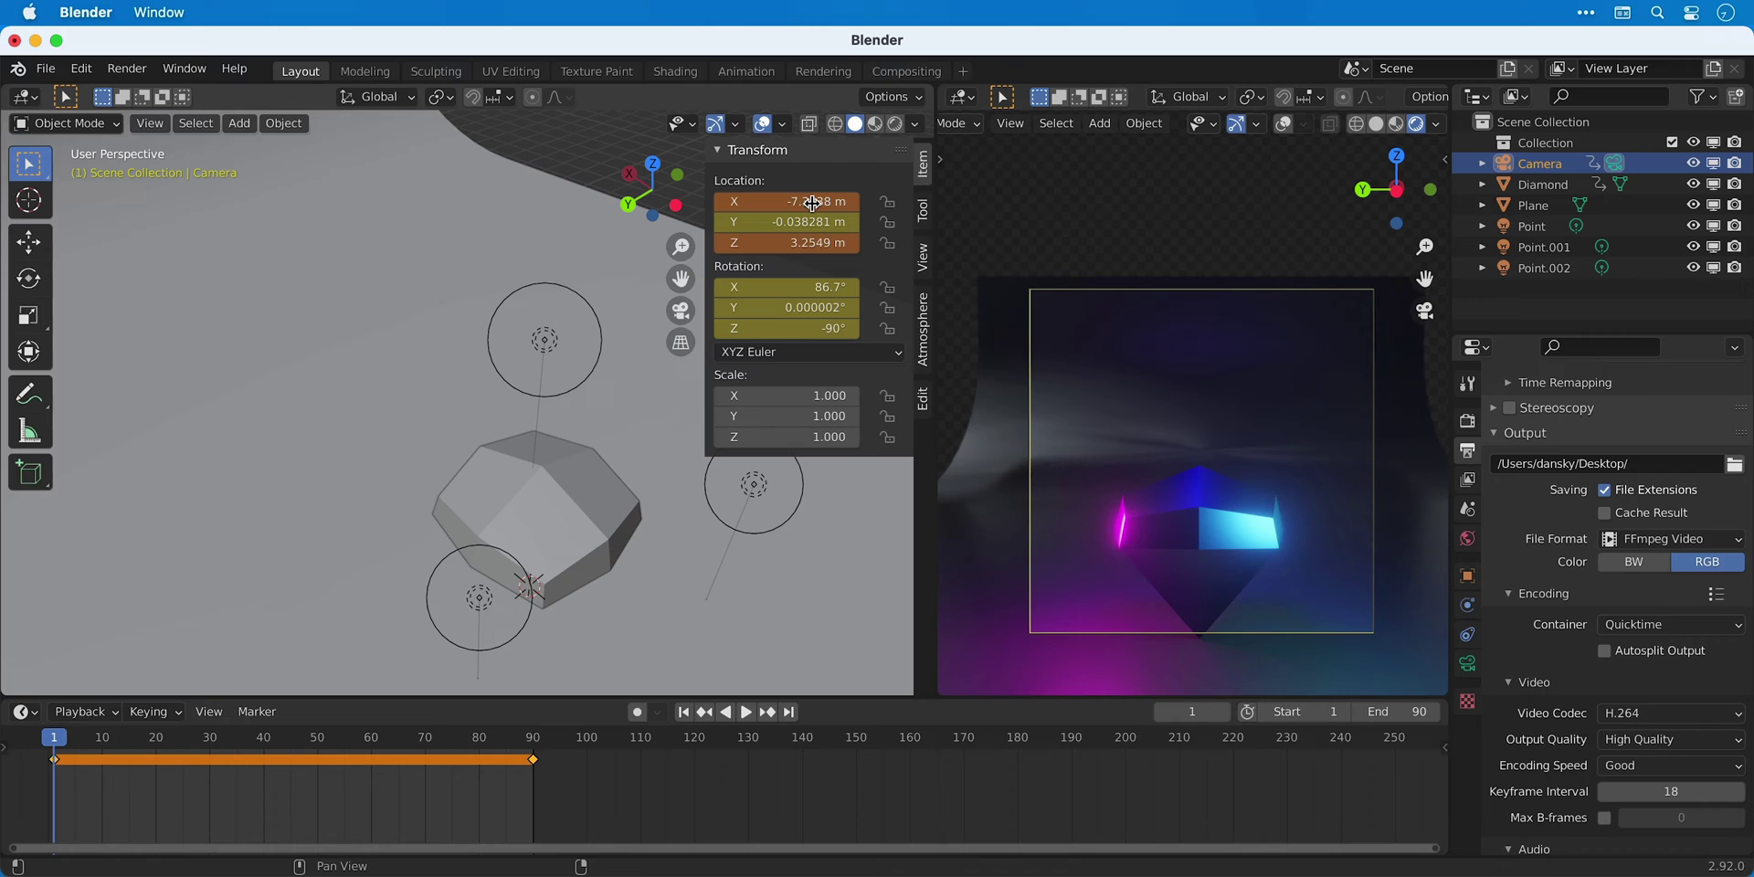
{"action": "key", "text": "ctrl+z"}
{"action": "left_click_drag", "start_coordinate": [824, 276], "coordinate": [825, 284]}
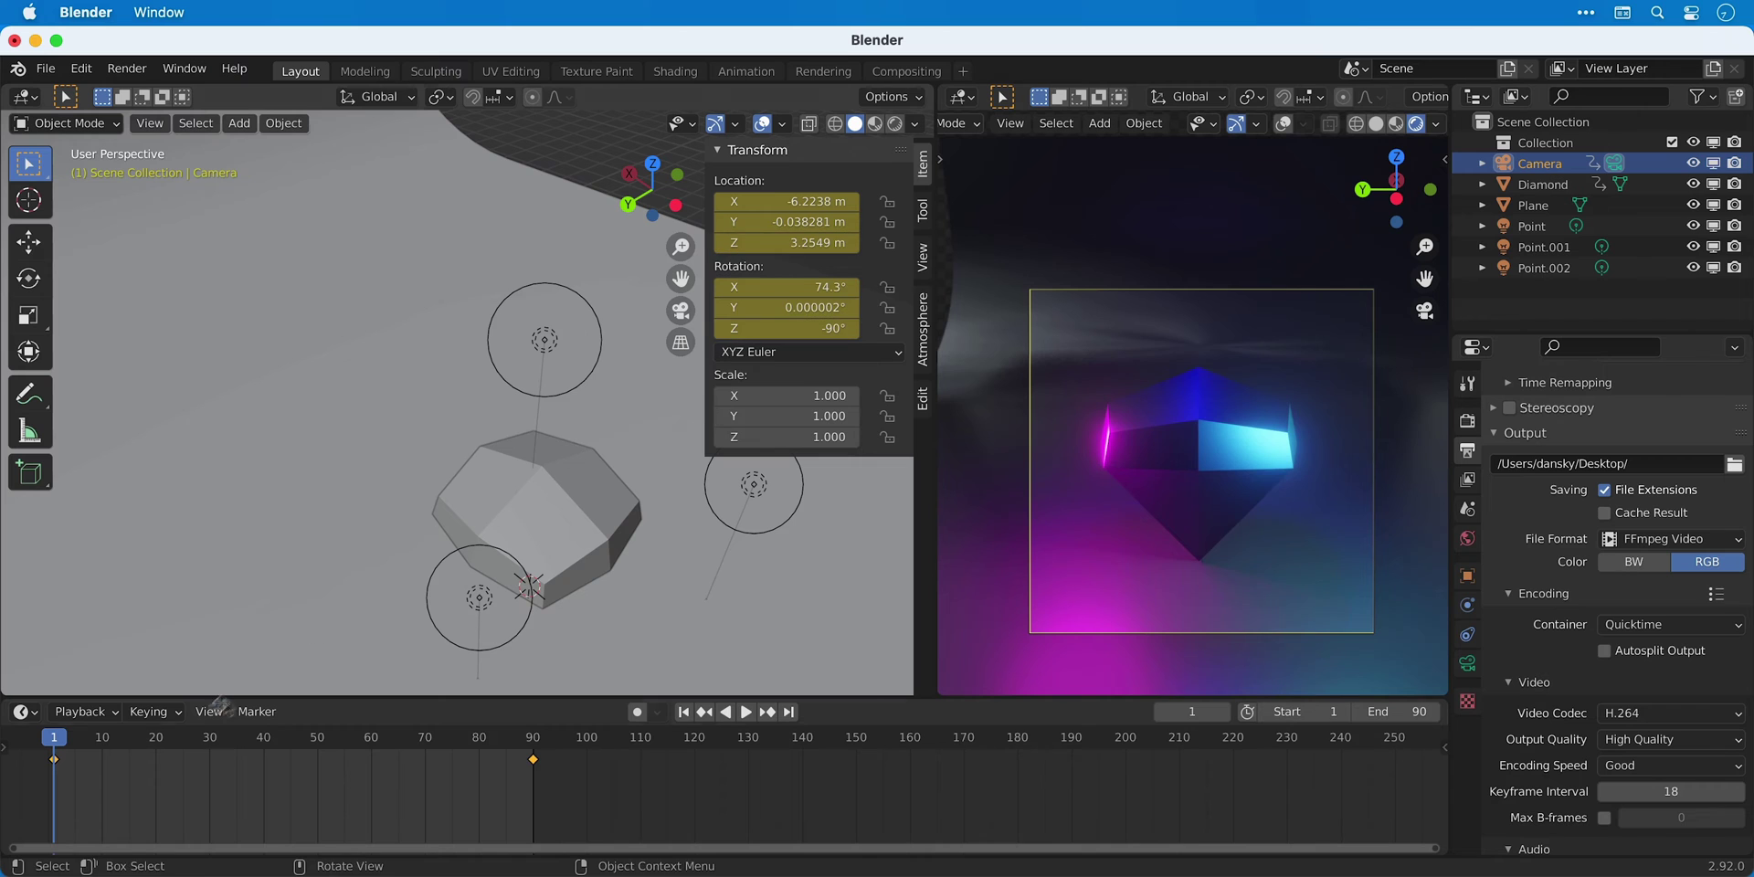
{"action": "key", "text": "space"}
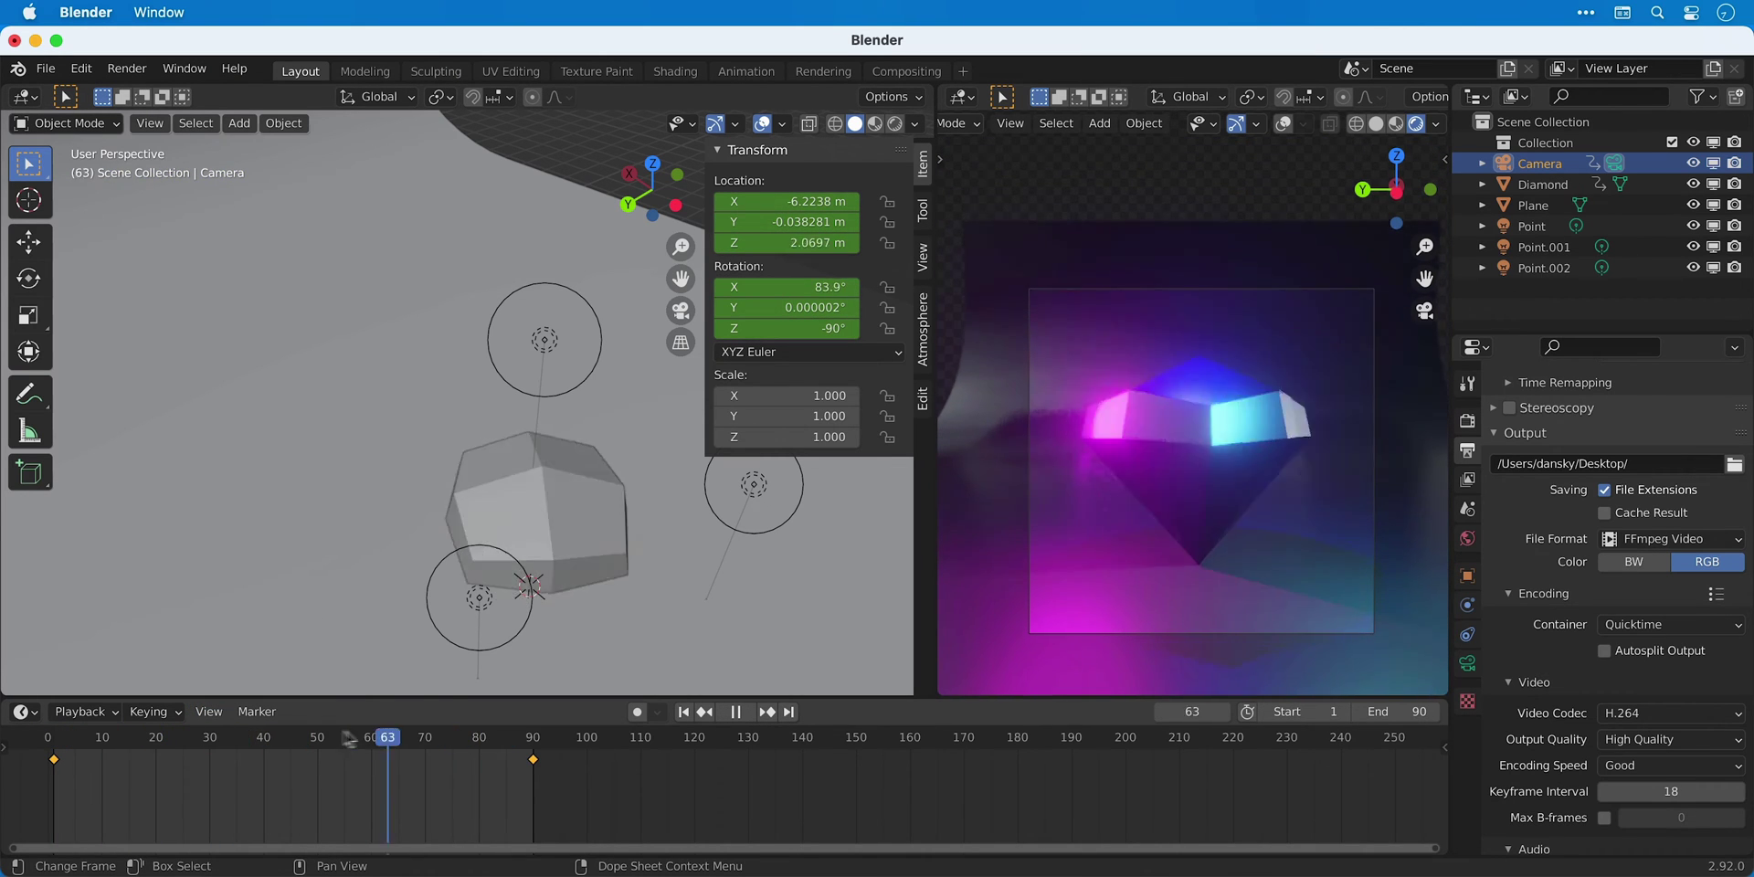
- Stop playback and set the camera keyframes to Linear interpolation
{"action": "left_click", "coordinate": [54, 741]}
{"action": "key", "text": "Escape"}
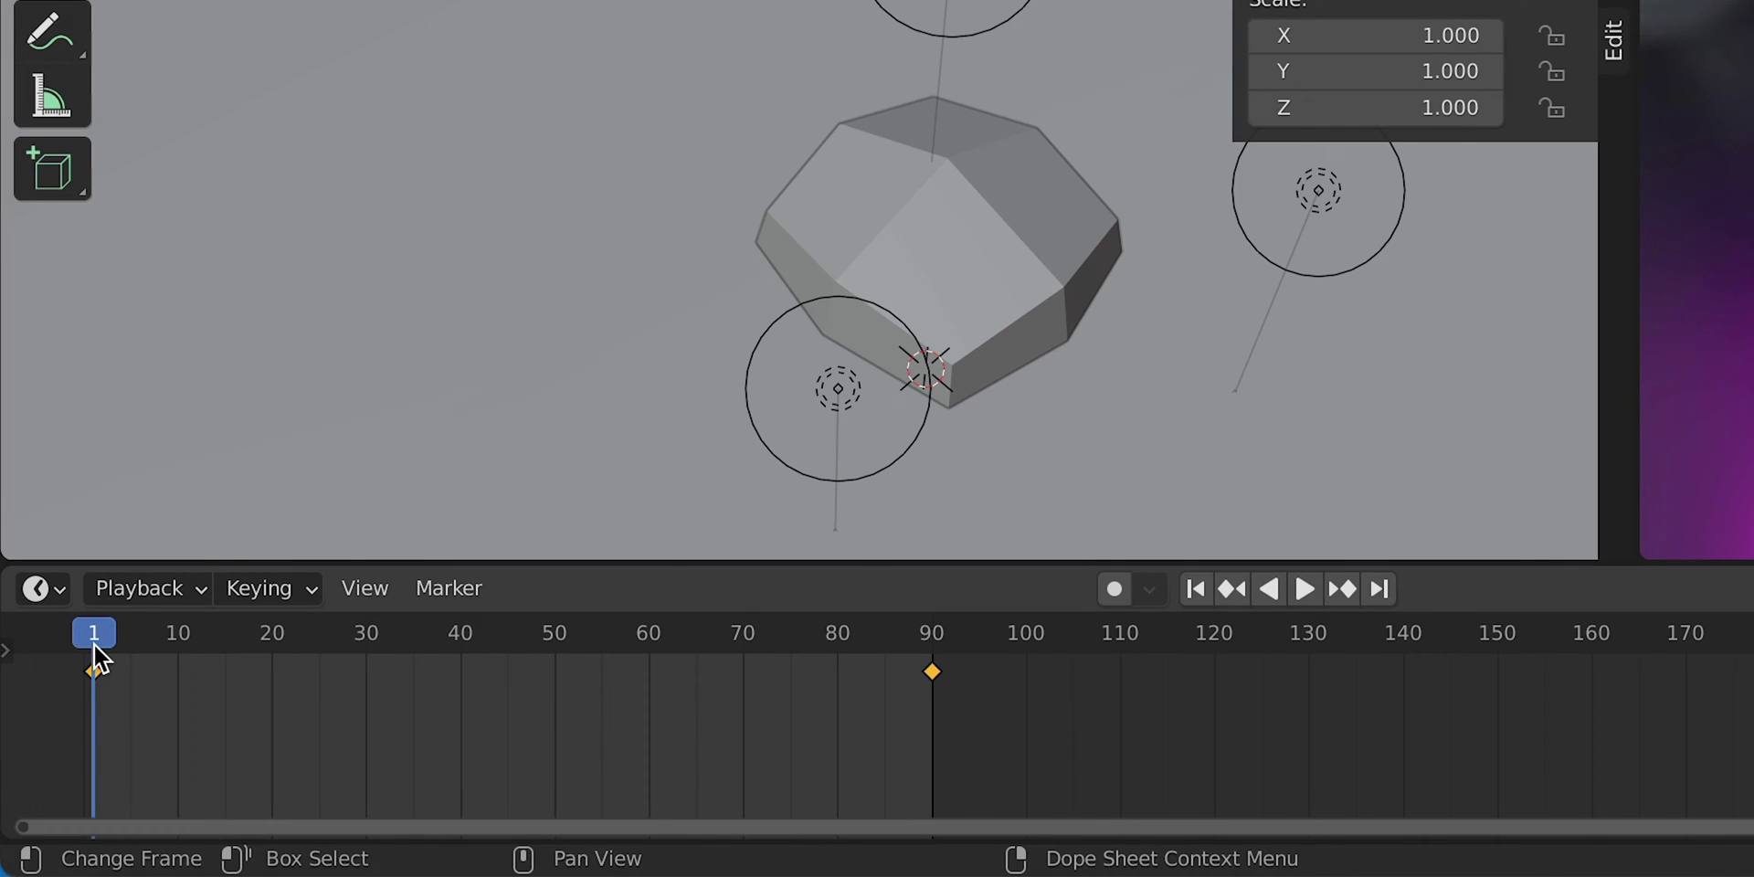
{"action": "key", "text": "t"}
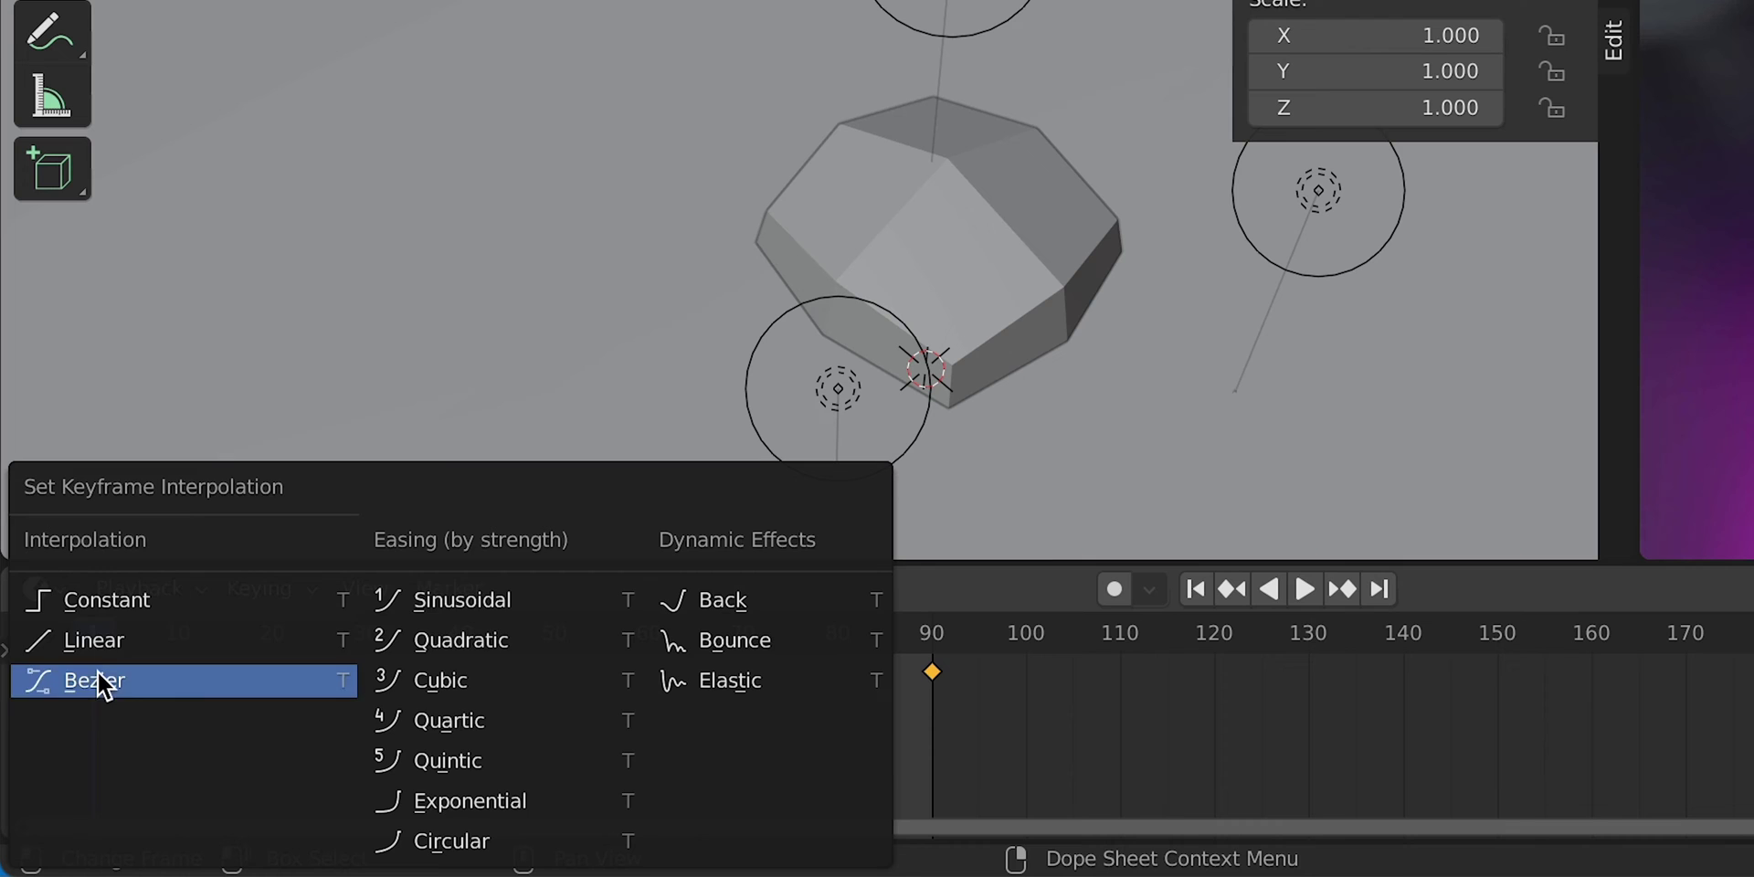
{"action": "left_click", "coordinate": [106, 643]}
{"action": "key", "text": "space"}
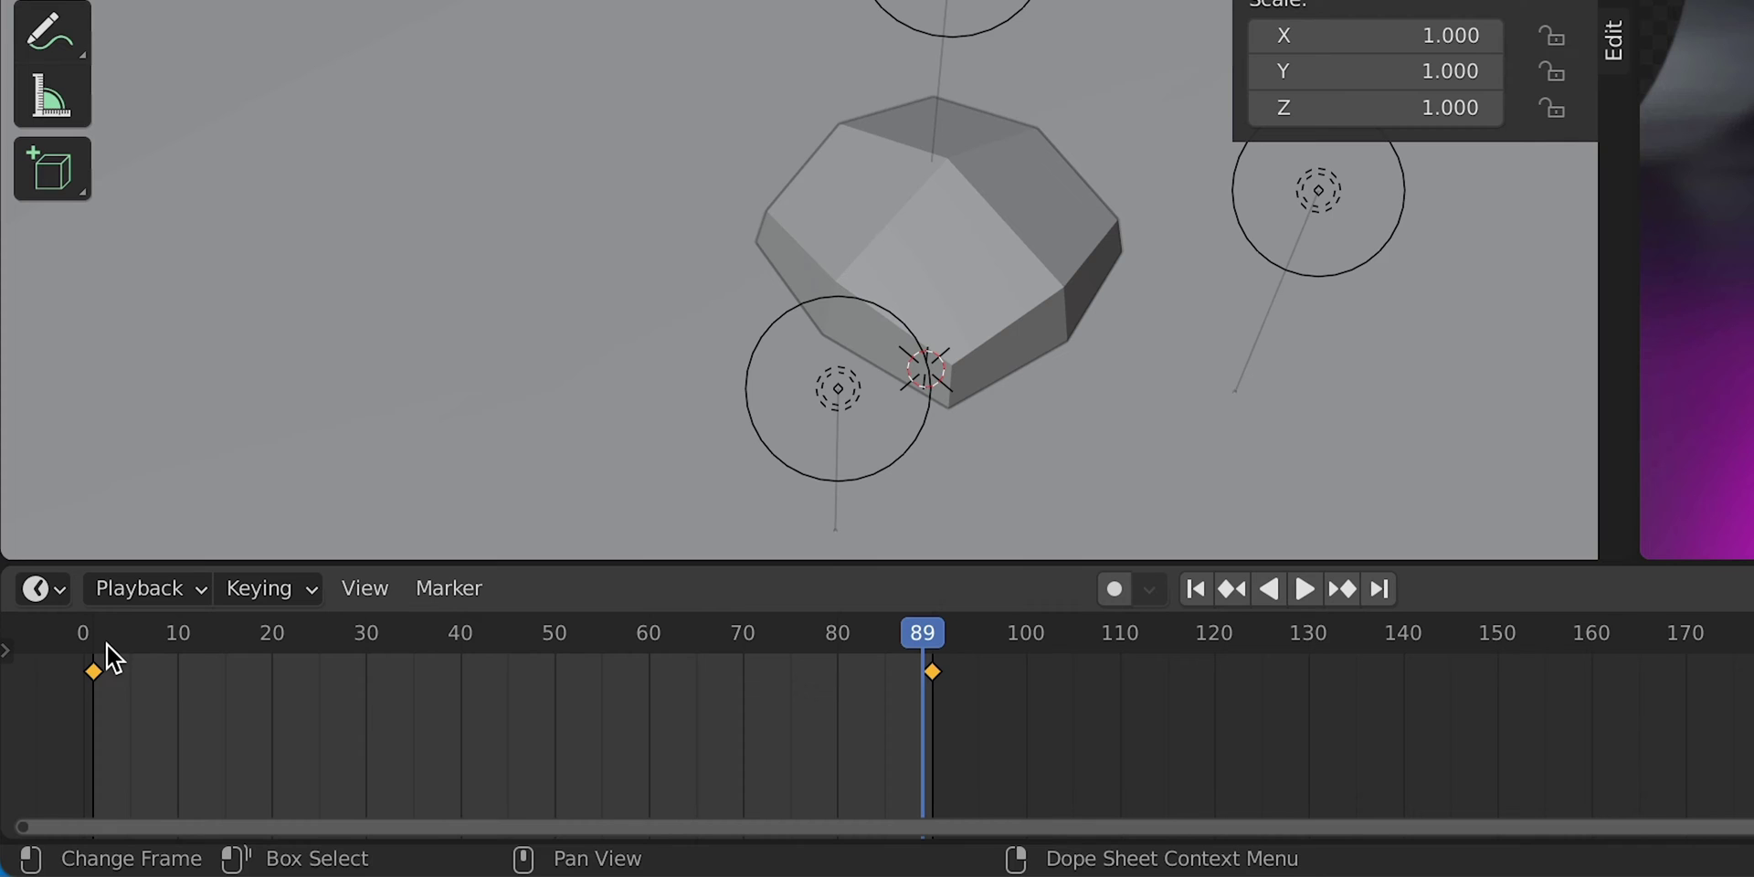
- Apply Ease In and Out easing to the keyframes, preview playback, and return to frame 1
{"action": "right_click", "coordinate": [62, 752]}
{"action": "mouse_move", "coordinate": [210, 630]}
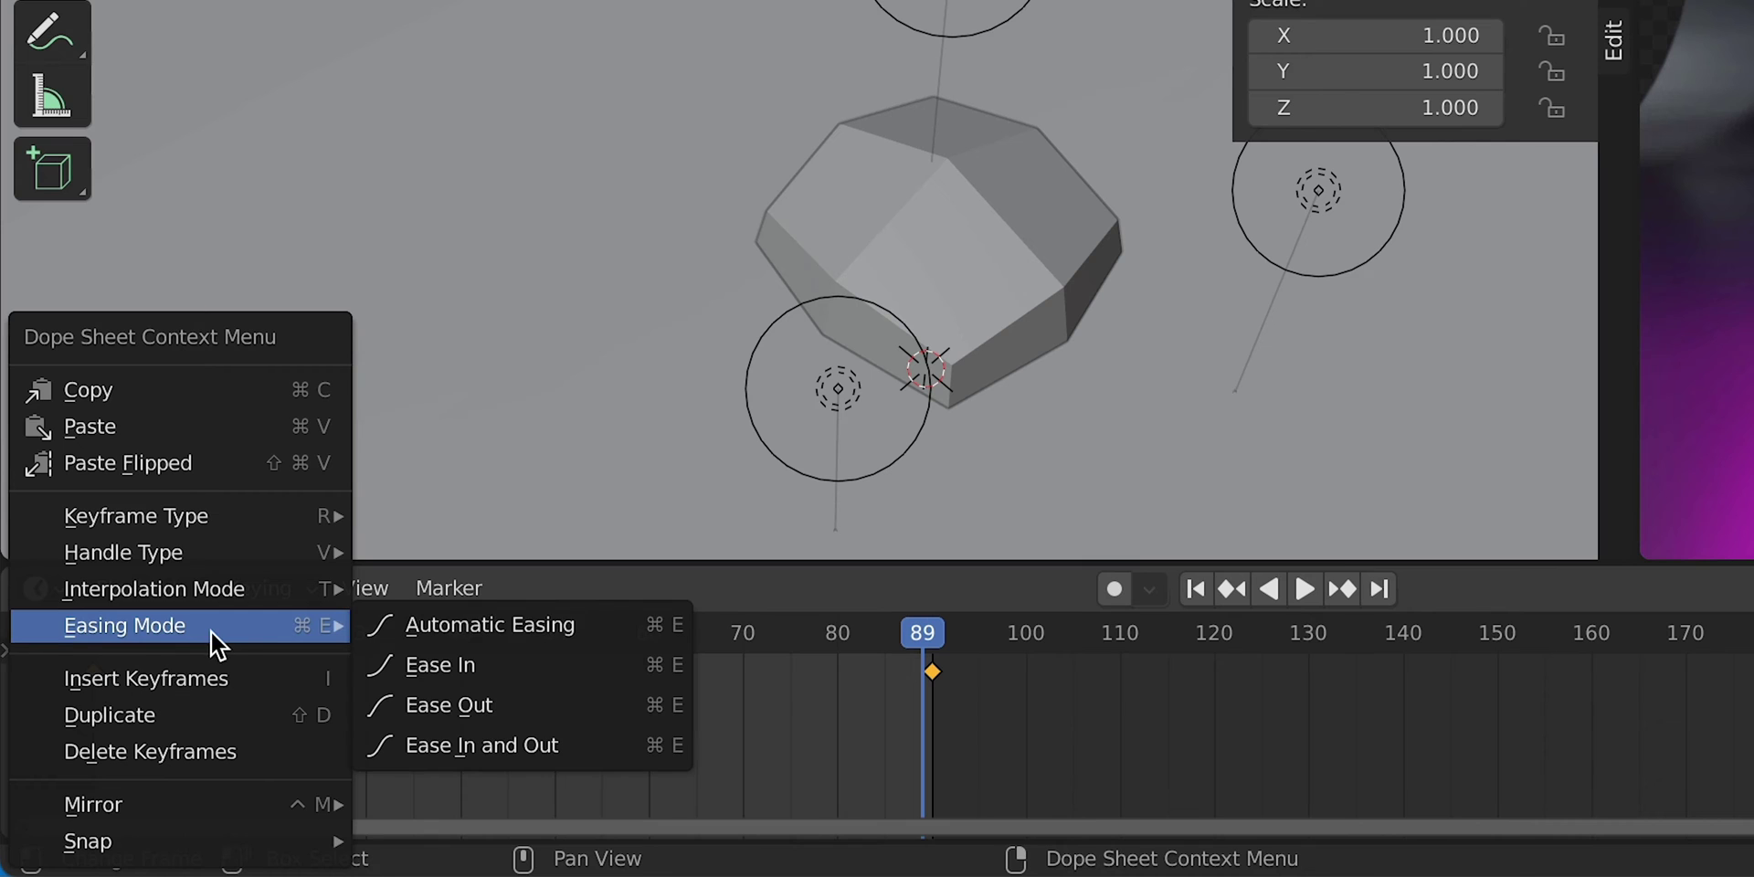
{"action": "left_click", "coordinate": [476, 745]}
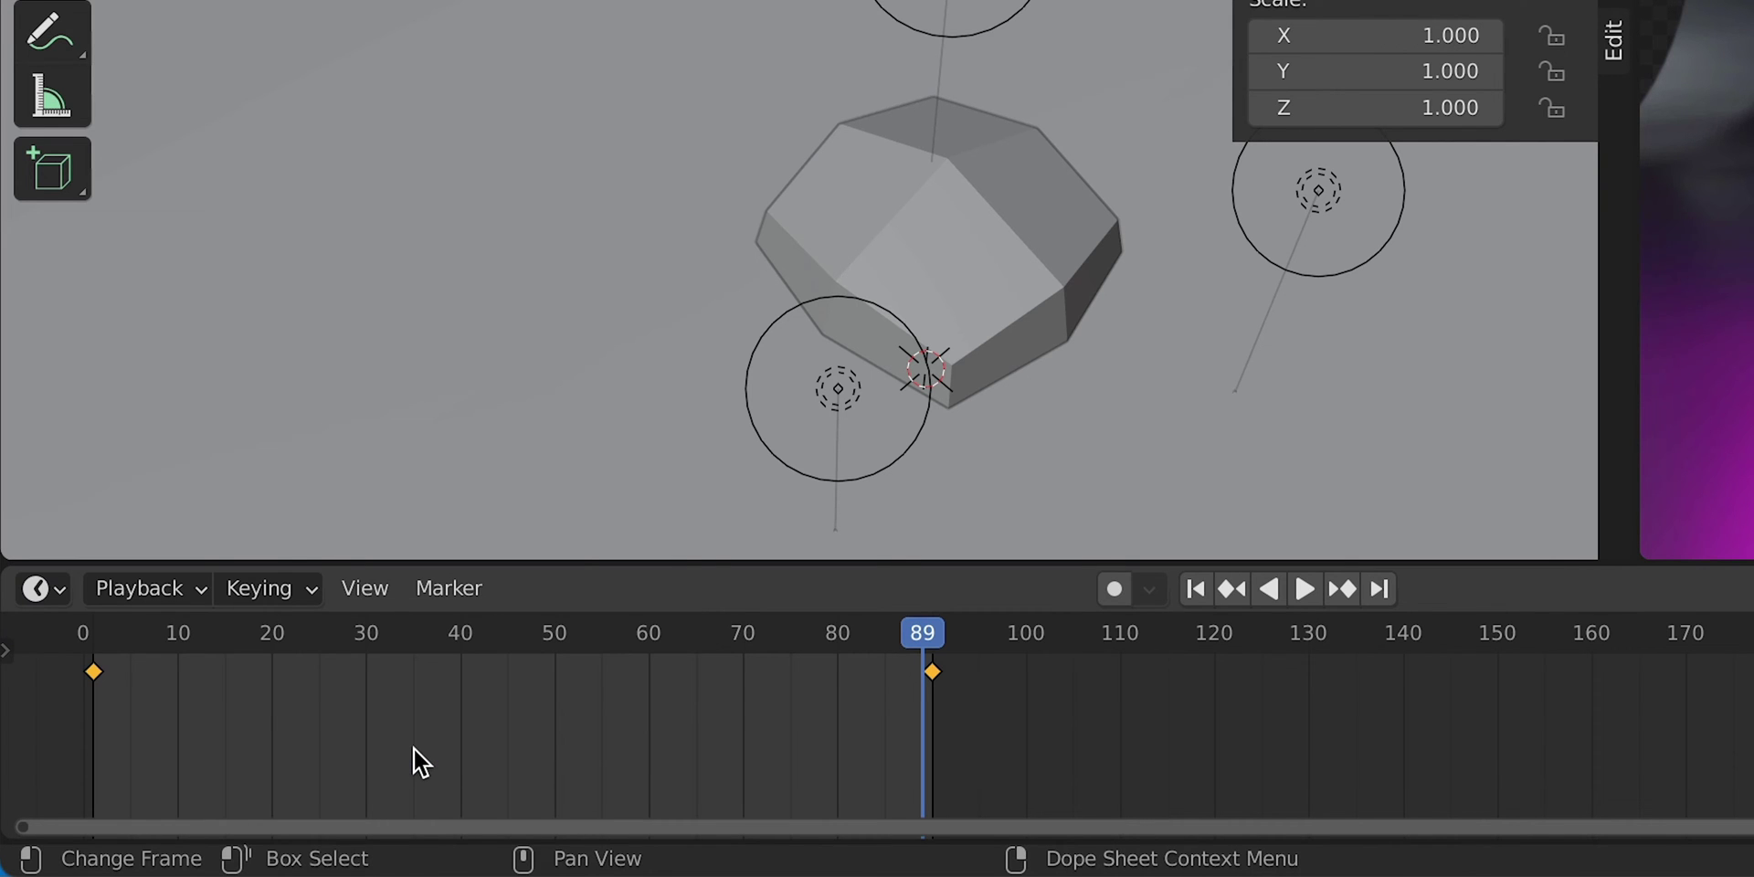
{"action": "key", "text": "space"}
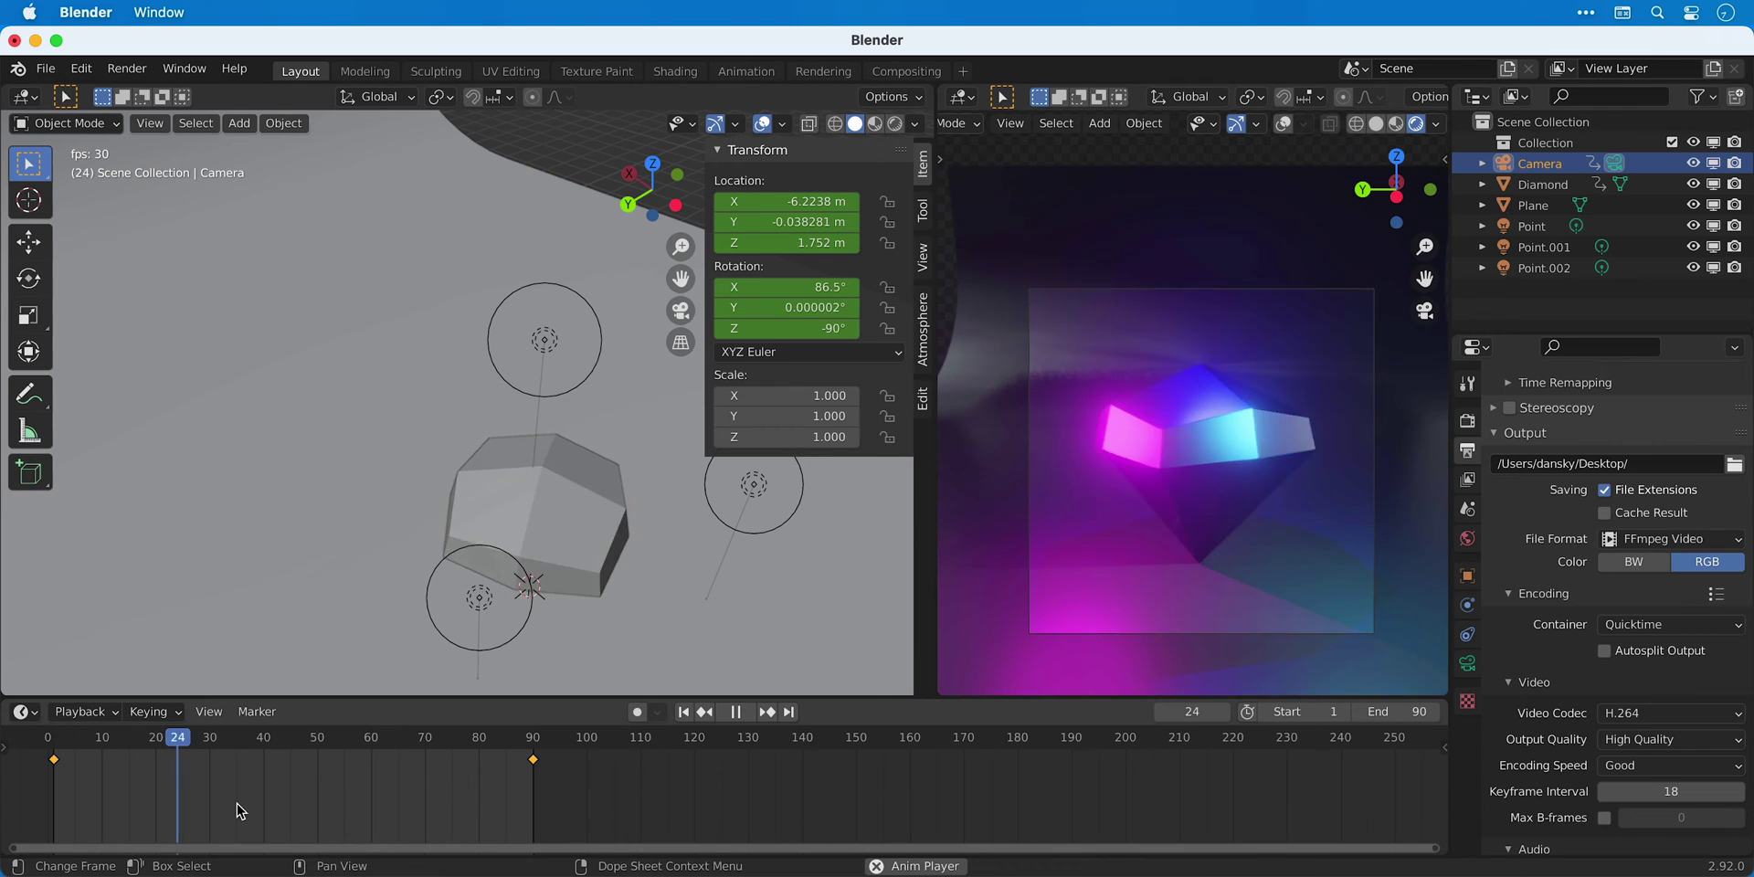
{"action": "key", "text": "space"}
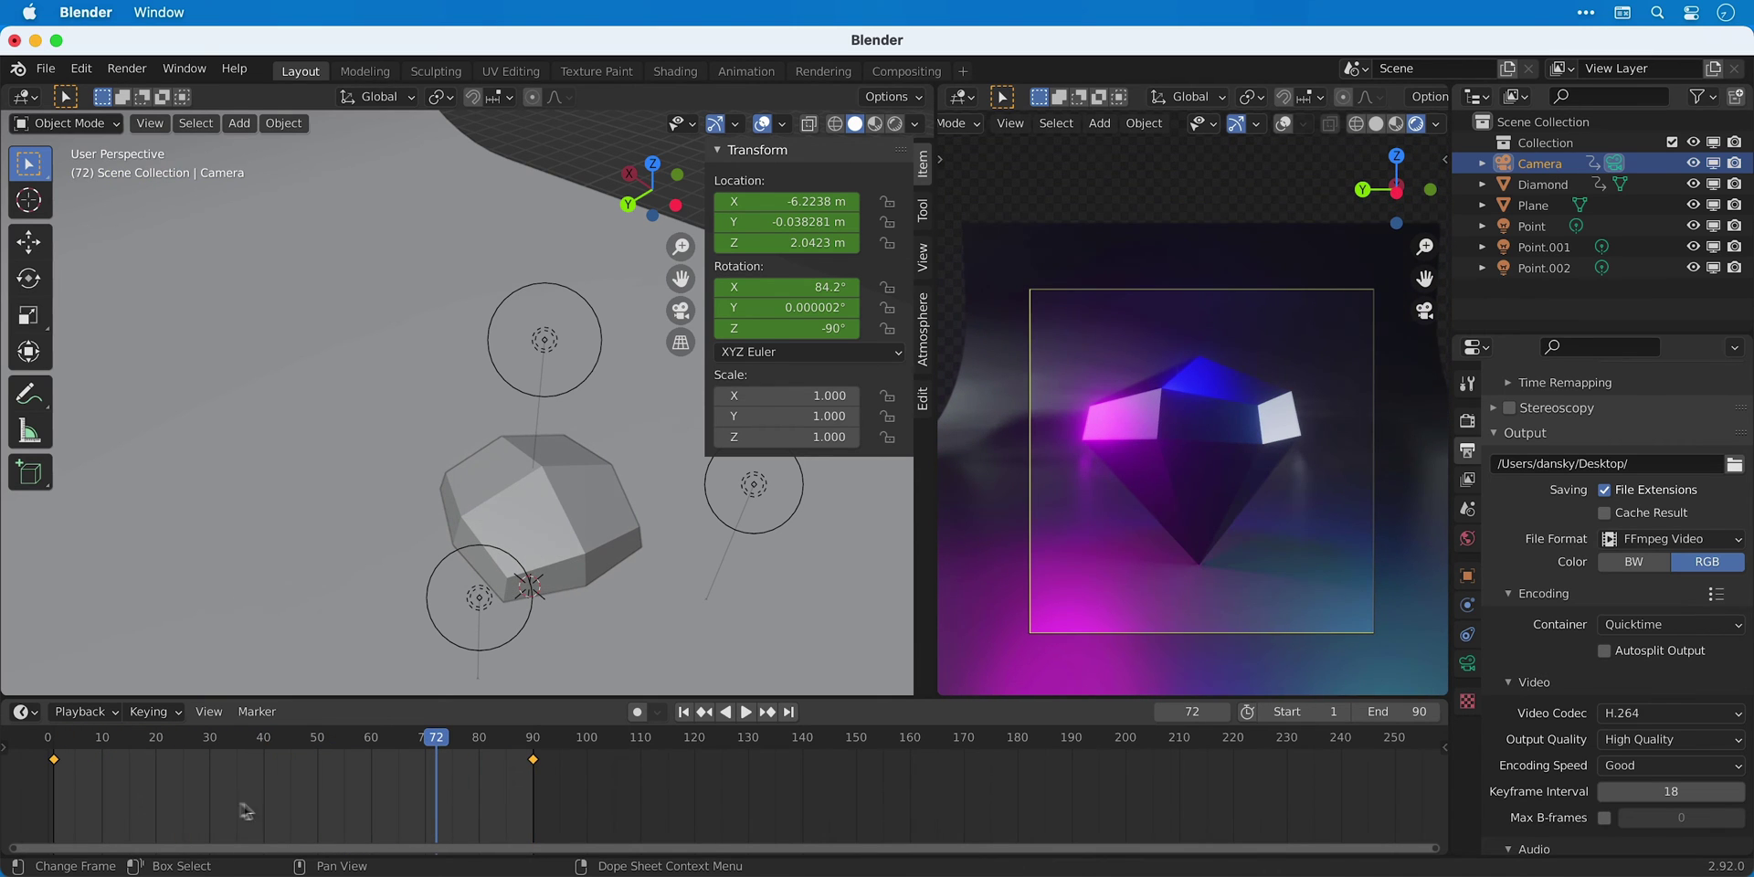
{"action": "left_click", "coordinate": [683, 716]}
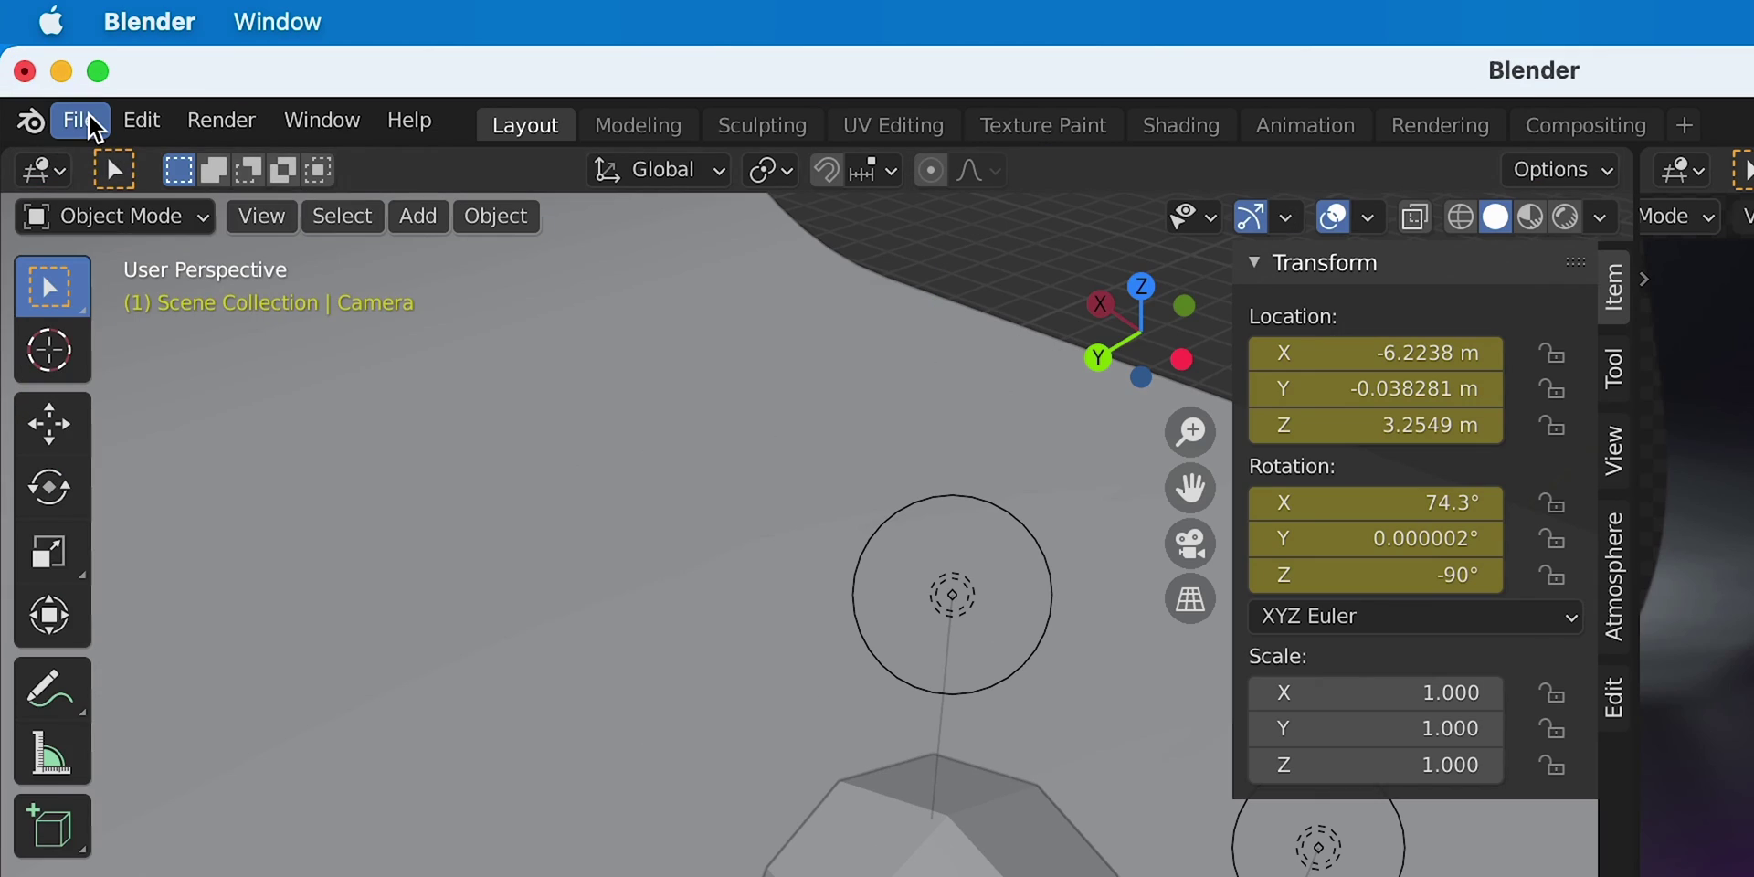
- Save the scene to the Desktop as Diamond.blend using Save As
{"action": "left_click", "coordinate": [48, 71]}
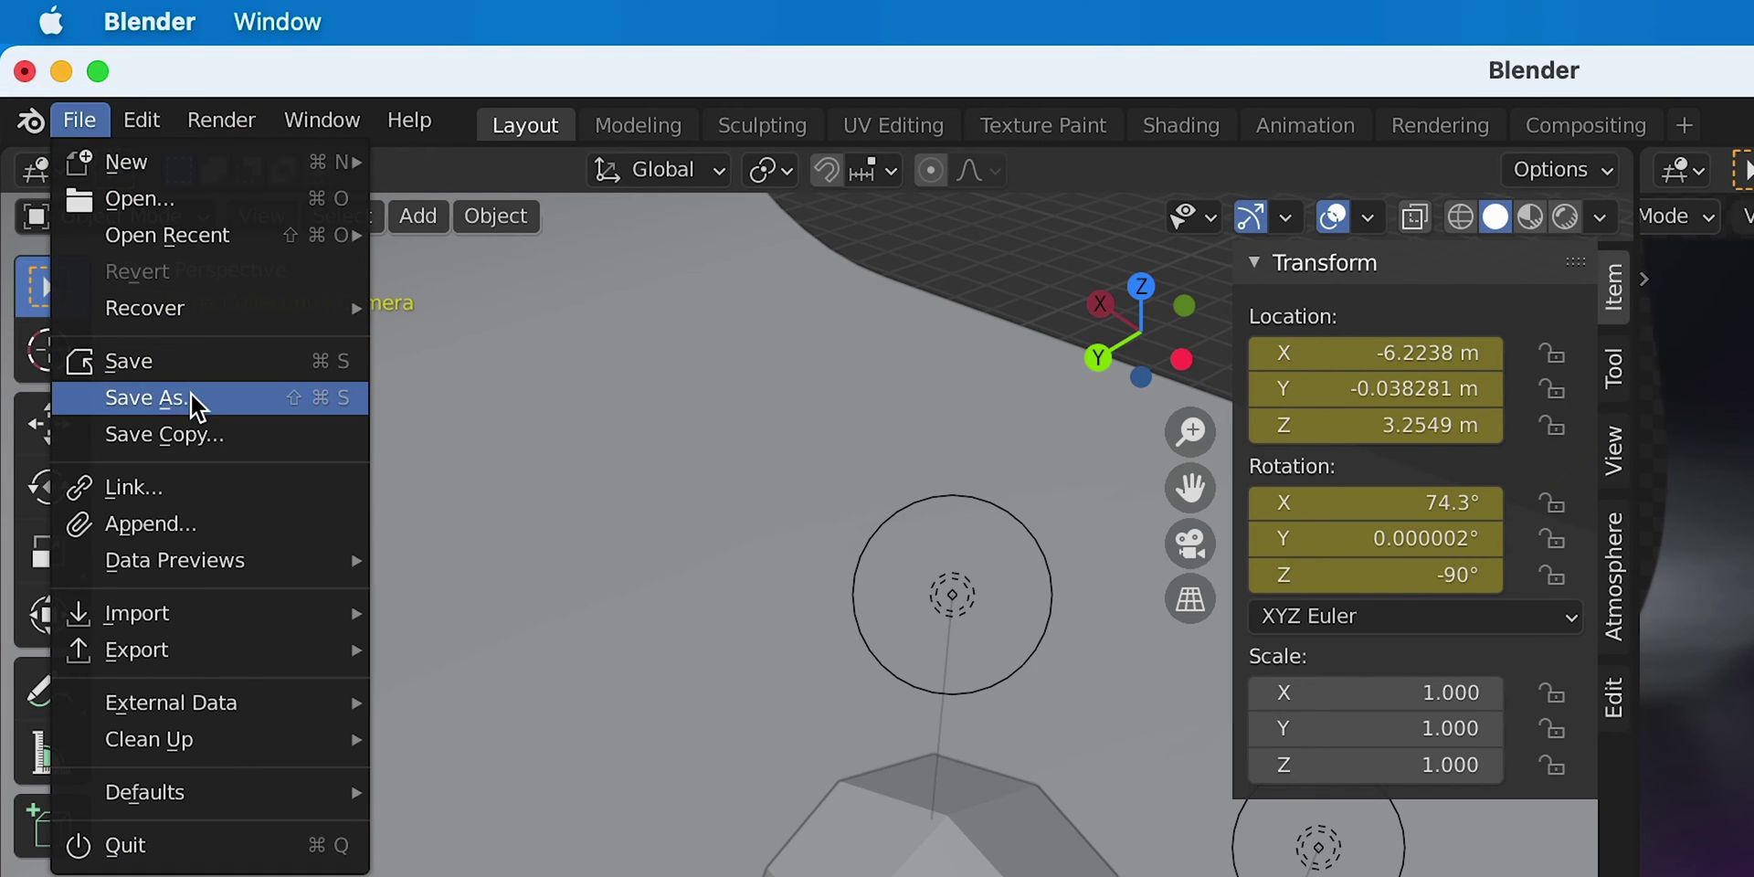
{"action": "left_click", "coordinate": [188, 399]}
{"action": "left_click", "coordinate": [615, 757]}
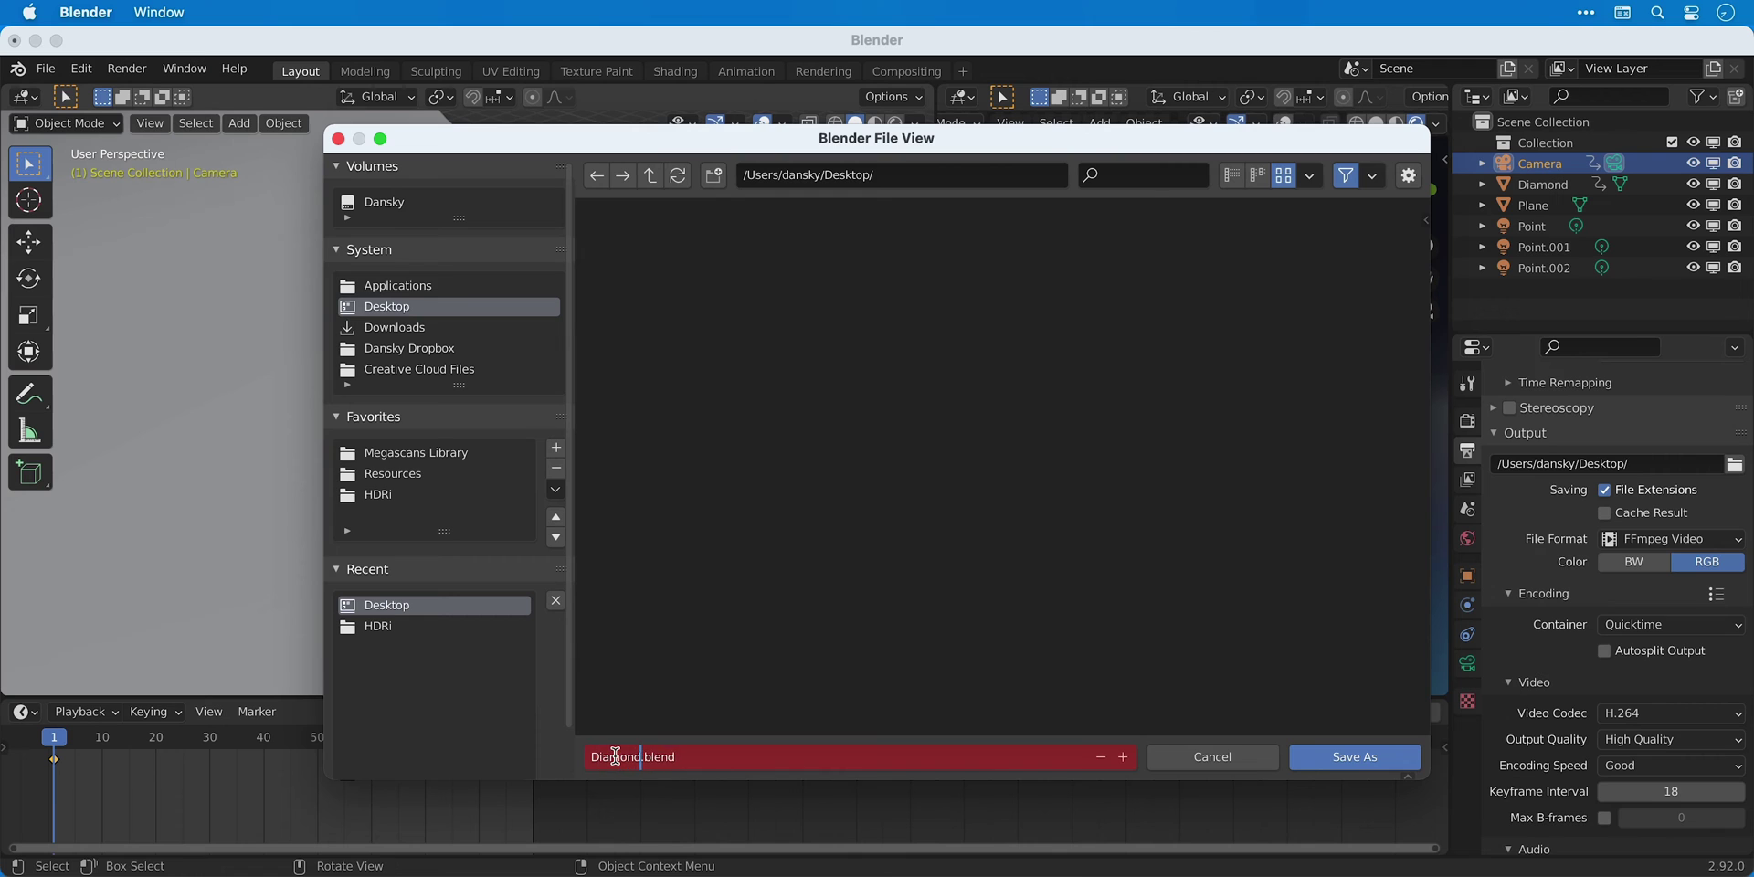
{"action": "type", "text": "Diamond"}
{"action": "key", "text": "Return"}
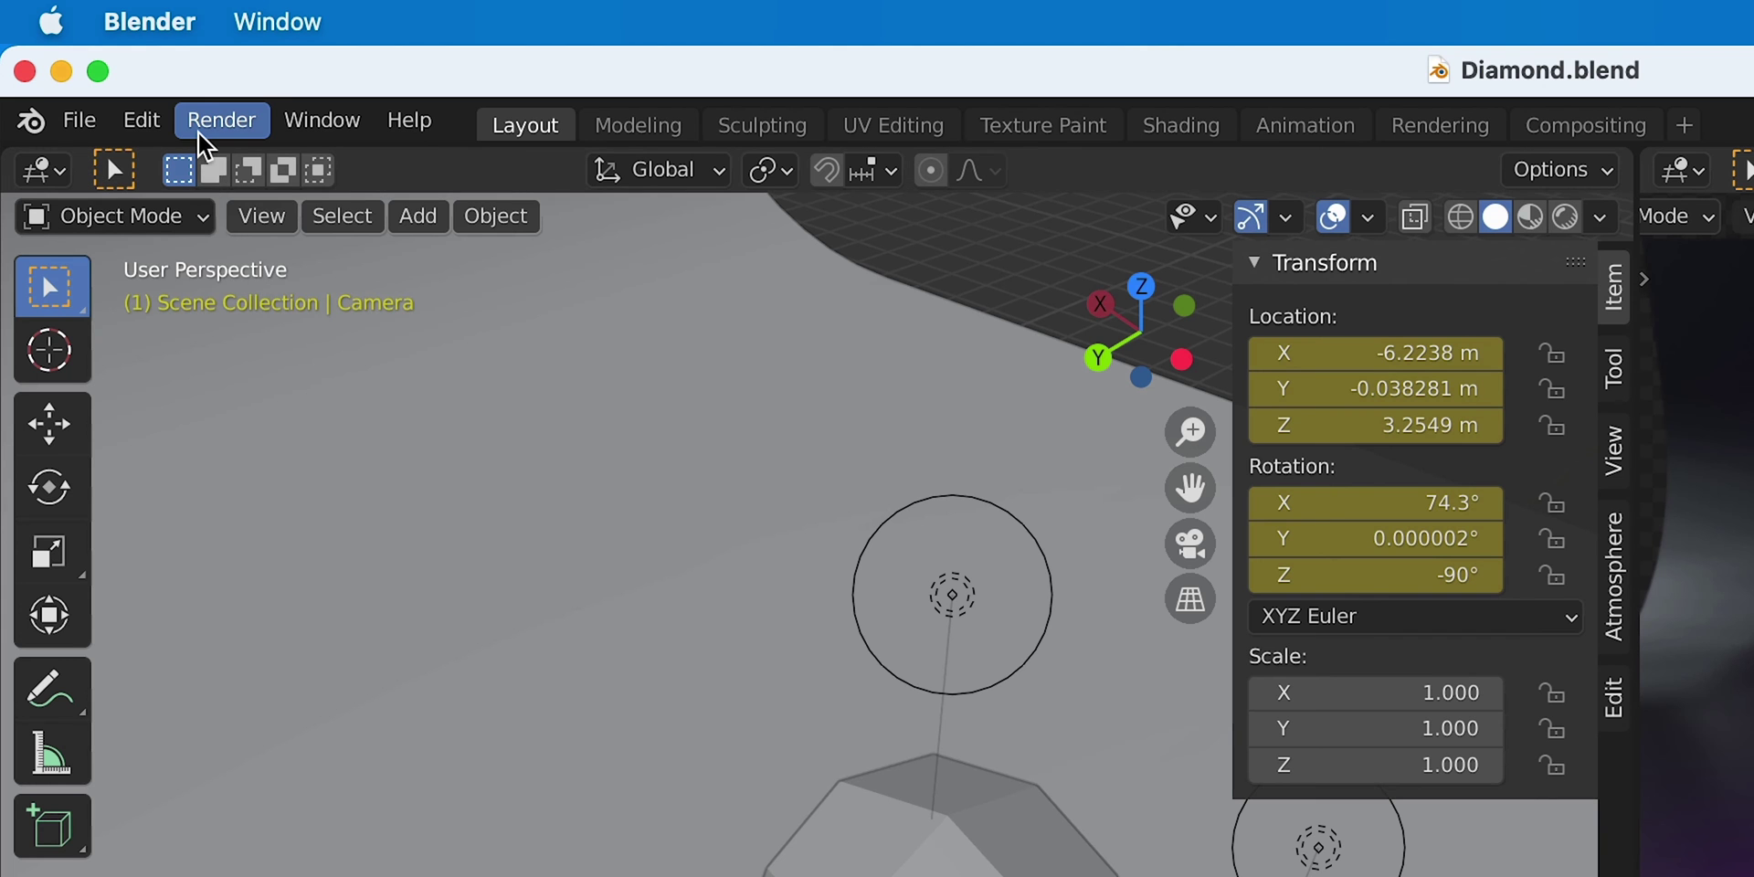
- Render all 90 frames with Render Animation, then close the render window
{"action": "left_click", "coordinate": [117, 71]}
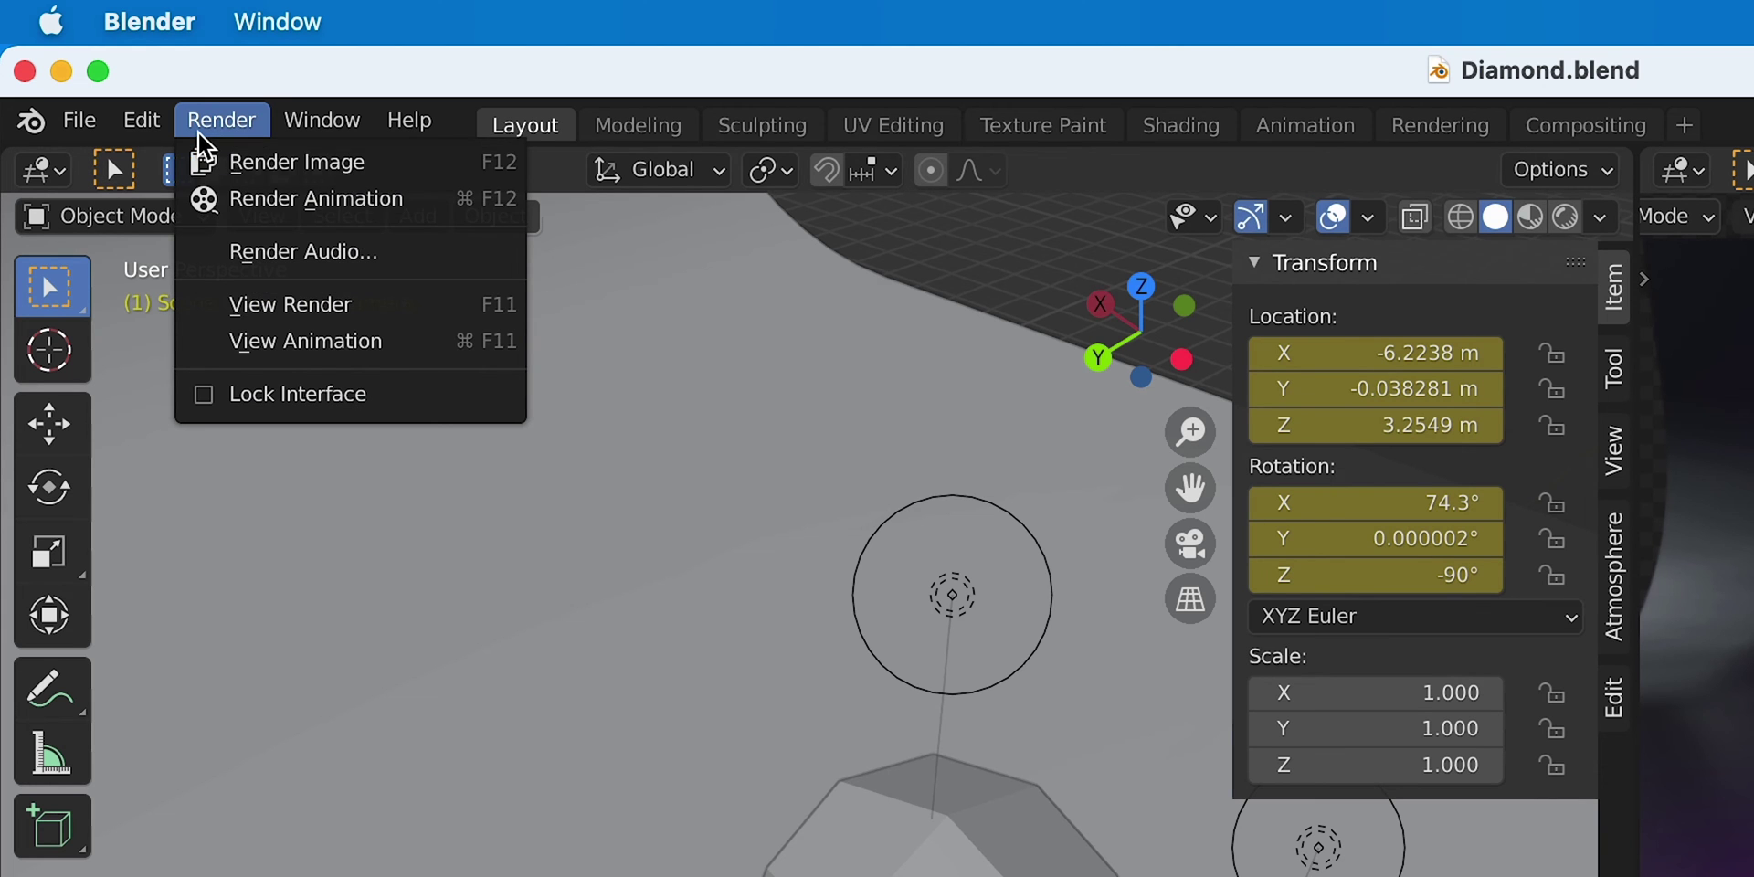
{"action": "left_click", "coordinate": [241, 200]}
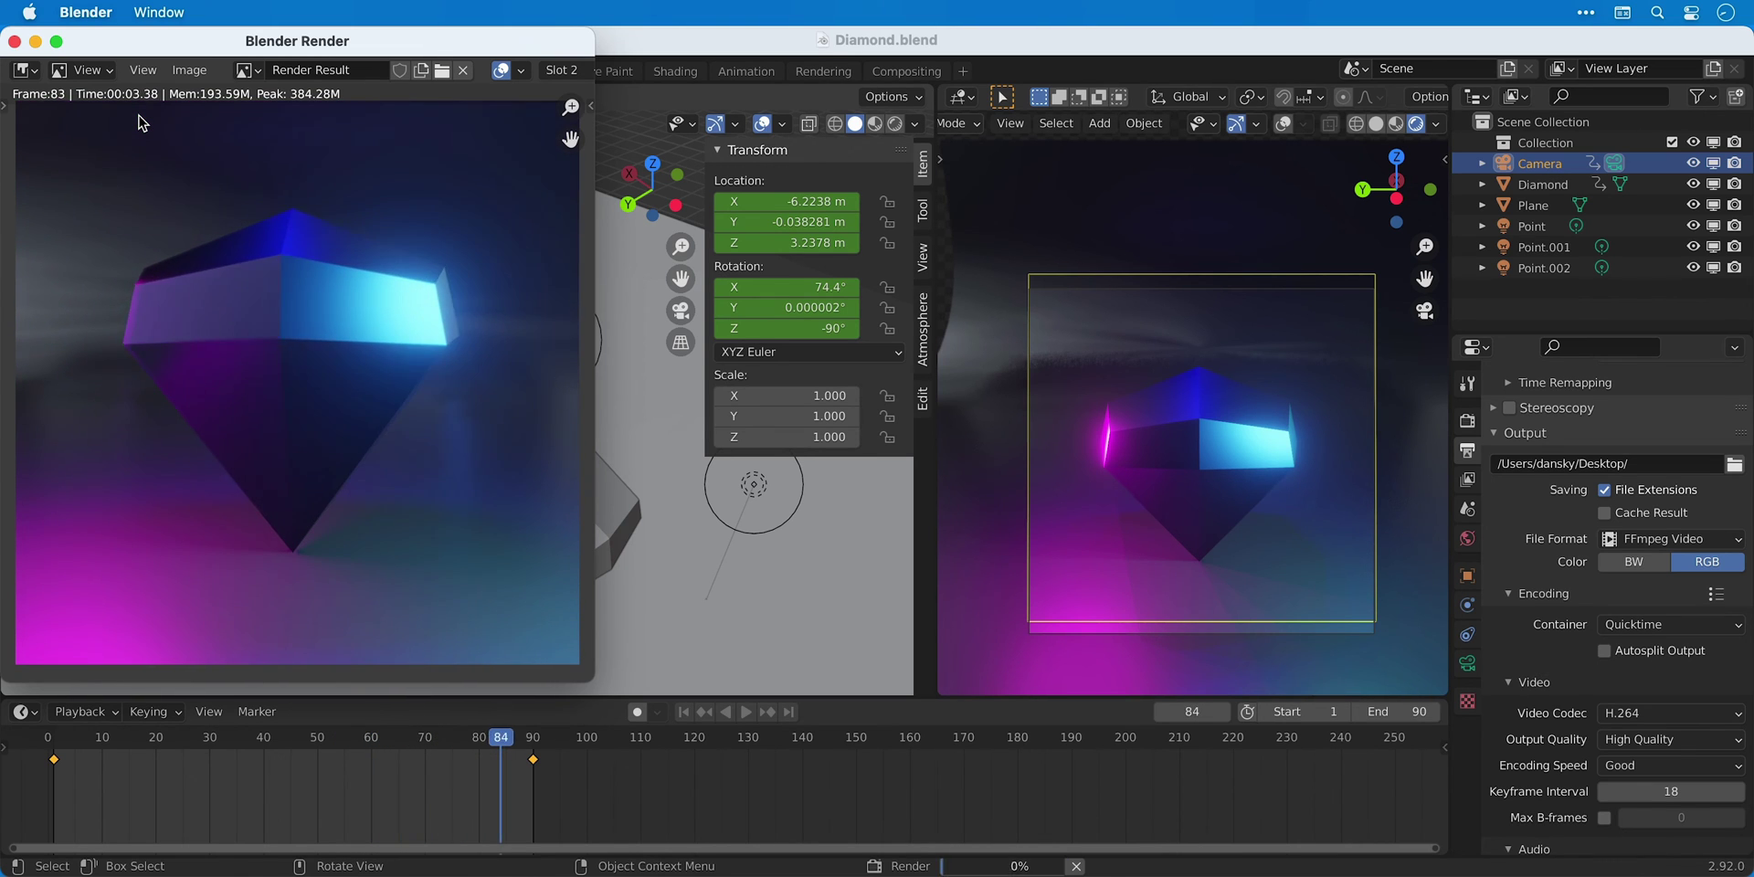
{"action": "left_click", "coordinate": [15, 41]}
{"action": "left_click", "coordinate": [128, 68]}
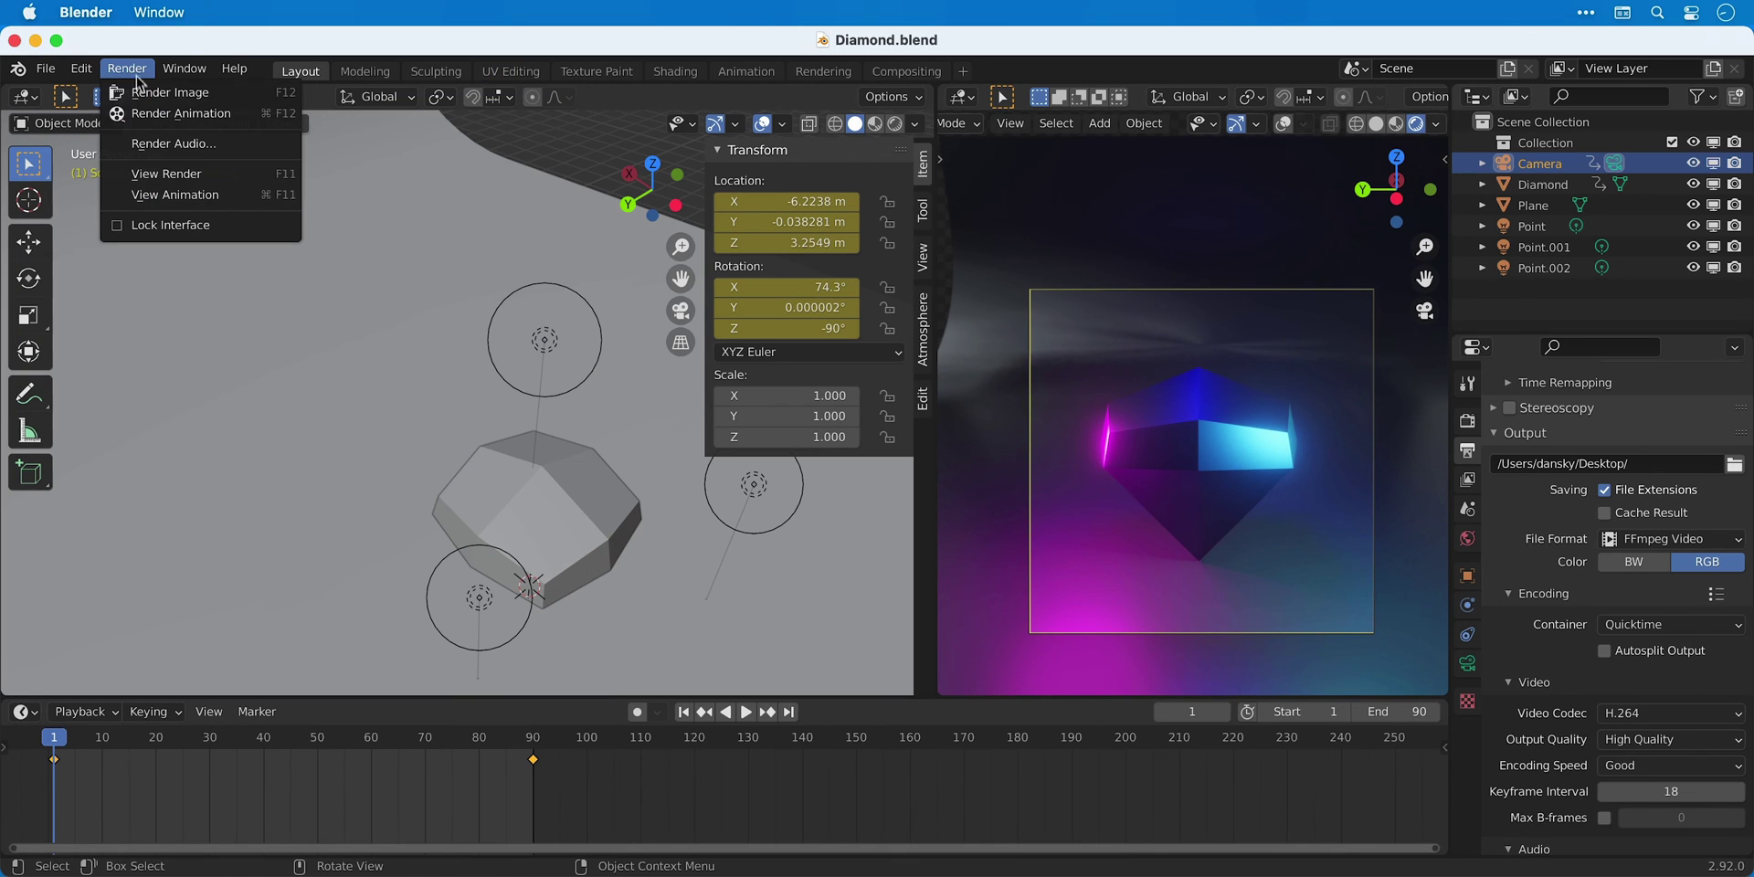
- Choose Render > View Animation to play the rendered diamond video
{"action": "left_click", "coordinate": [171, 197]}
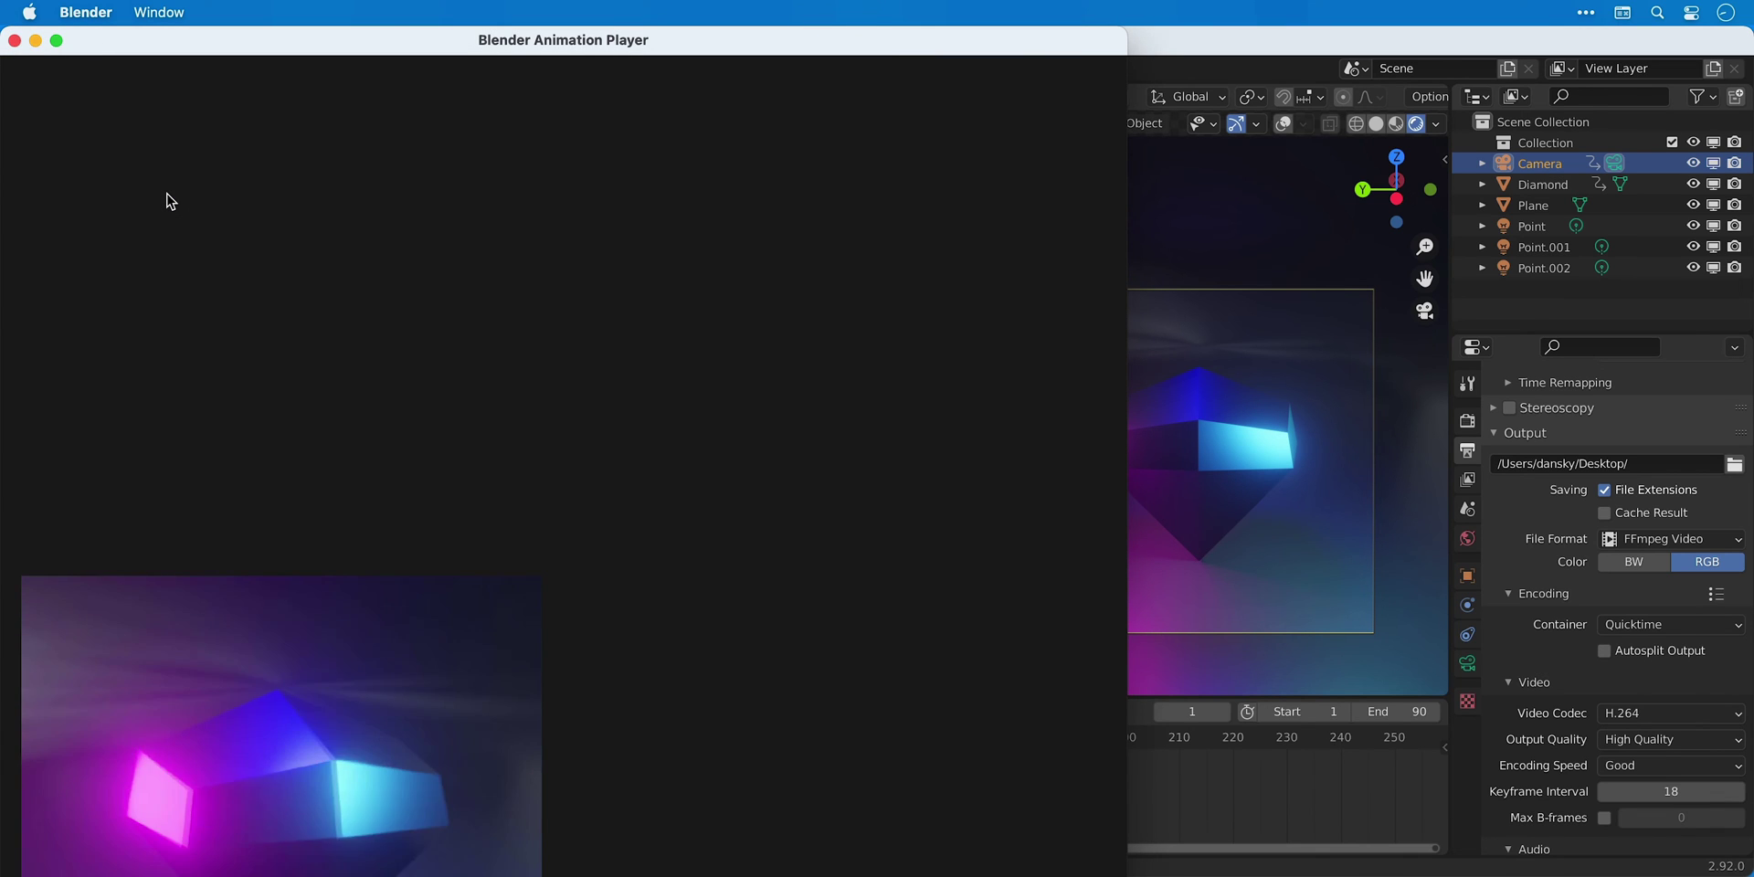